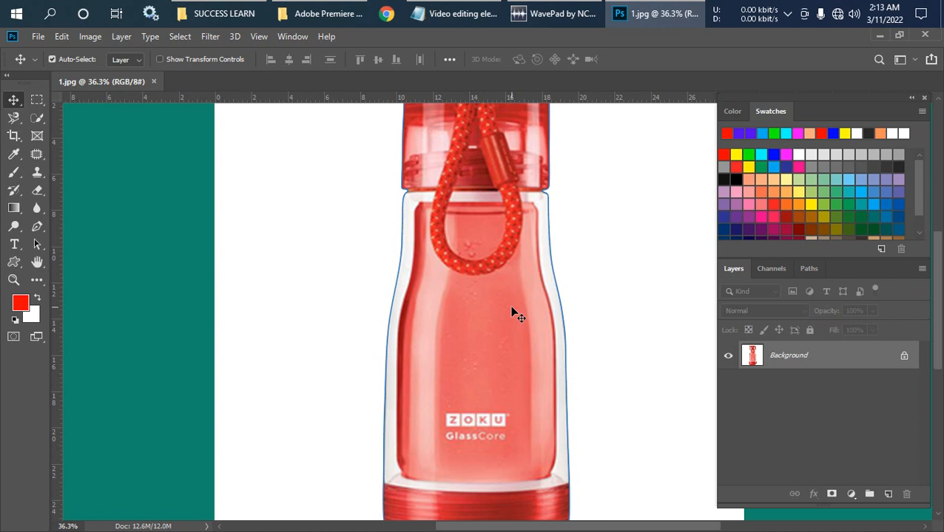
# - Examine the existing path outline around the bottle, following it from the cap down to the base
pyautogui.scroll(2, 512, 310)
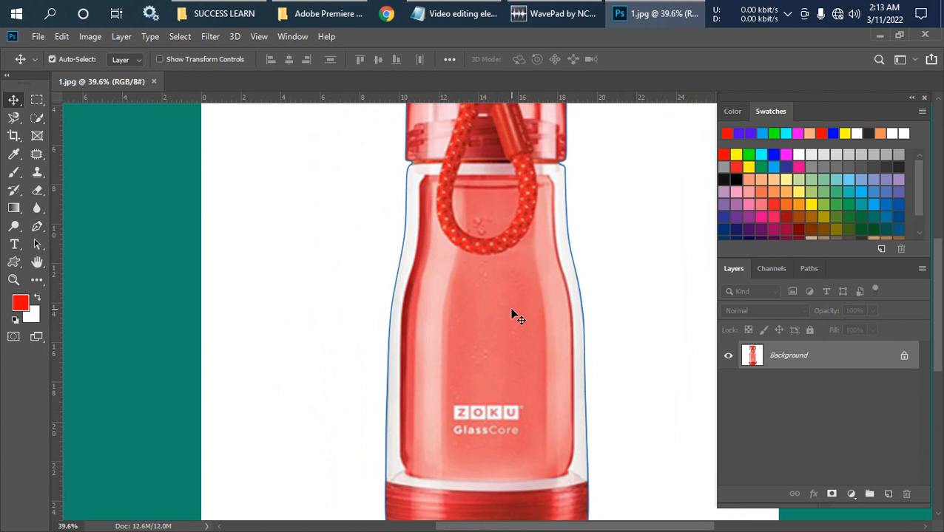
pyautogui.scroll(5, 512, 310)
pyautogui.moveTo(515, 244); pyautogui.dragTo(459, 380)
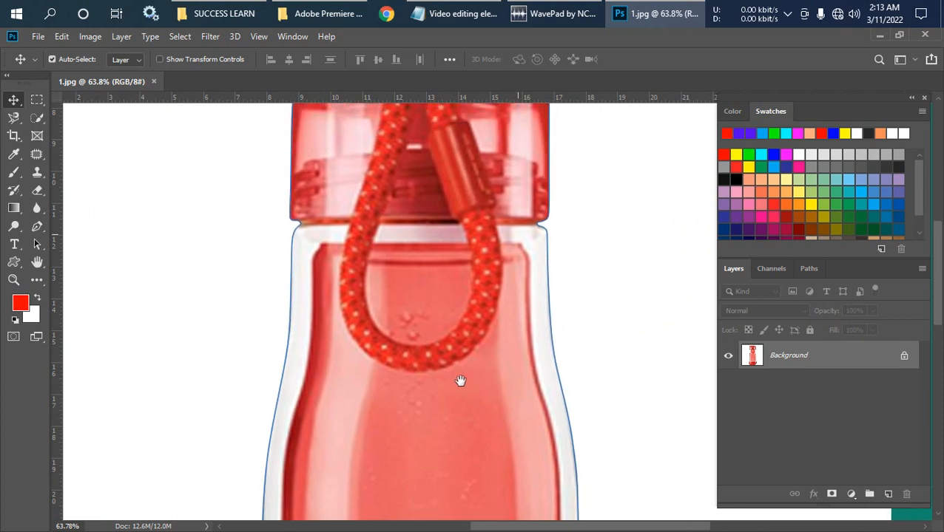
pyautogui.moveTo(469, 282); pyautogui.dragTo(468, 352)
pyautogui.scroll(8, 468, 352)
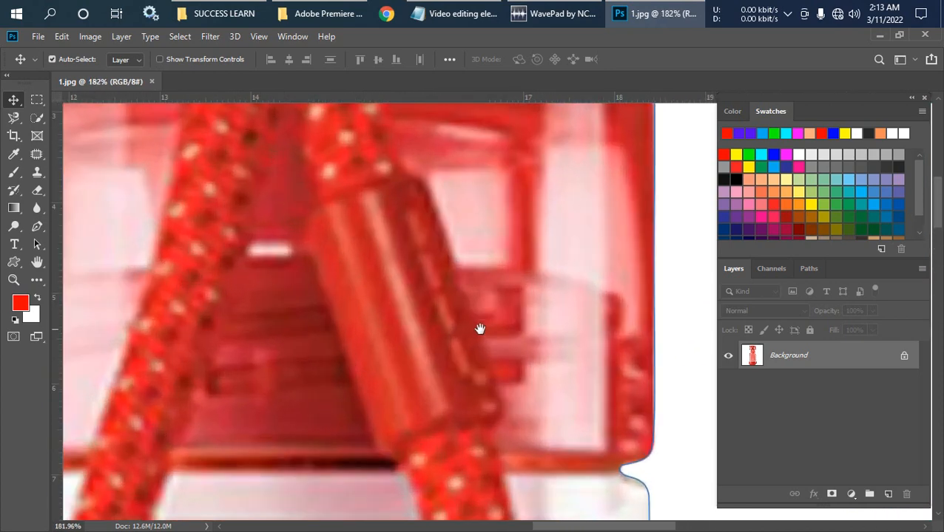
pyautogui.moveTo(505, 229); pyautogui.dragTo(427, 353)
pyautogui.moveTo(495, 172); pyautogui.dragTo(434, 375)
pyautogui.moveTo(230, 379); pyautogui.dragTo(543, 247)
pyautogui.moveTo(319, 510); pyautogui.dragTo(352, 276)
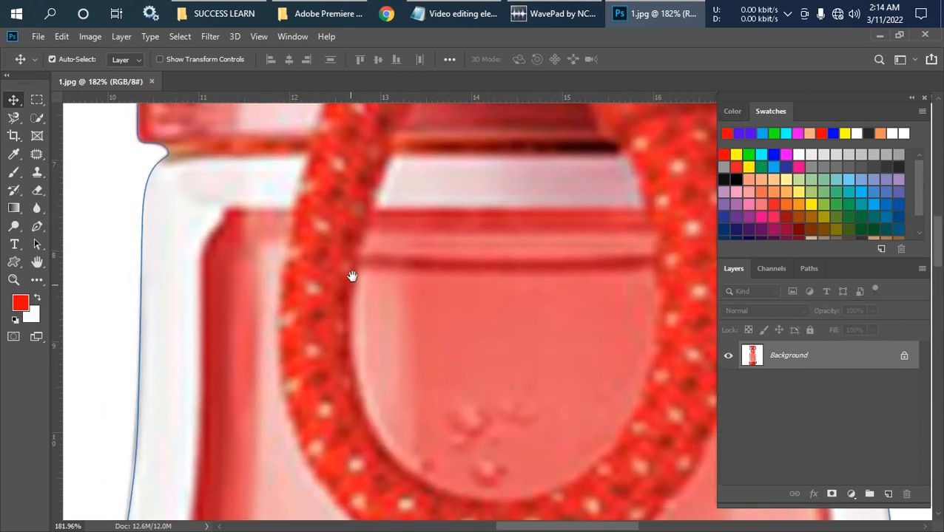
pyautogui.moveTo(343, 446); pyautogui.dragTo(351, 261)
pyautogui.moveTo(348, 488)
pyautogui.mouseDown()
pyautogui.moveTo(355, 323)
pyautogui.moveTo(388, 246)
pyautogui.moveTo(402, 174)
pyautogui.mouseUp()
pyautogui.moveTo(351, 407)
pyautogui.mouseDown()
pyautogui.moveTo(364, 310)
pyautogui.moveTo(368, 141)
pyautogui.mouseUp()
pyautogui.moveTo(348, 510); pyautogui.dragTo(359, 199)
pyautogui.moveTo(342, 511); pyautogui.dragTo(367, 317)
pyautogui.moveTo(420, 348); pyautogui.dragTo(377, 358)
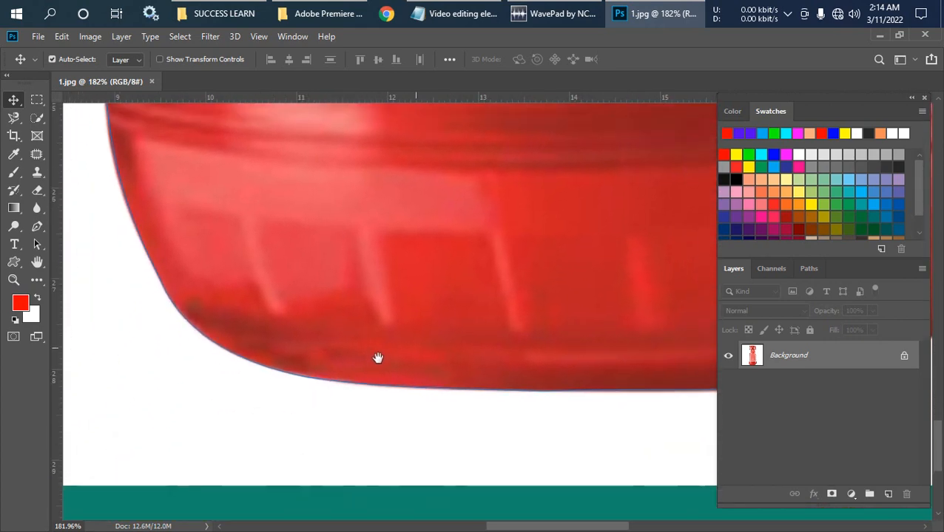
pyautogui.scroll(-5, 377, 358)
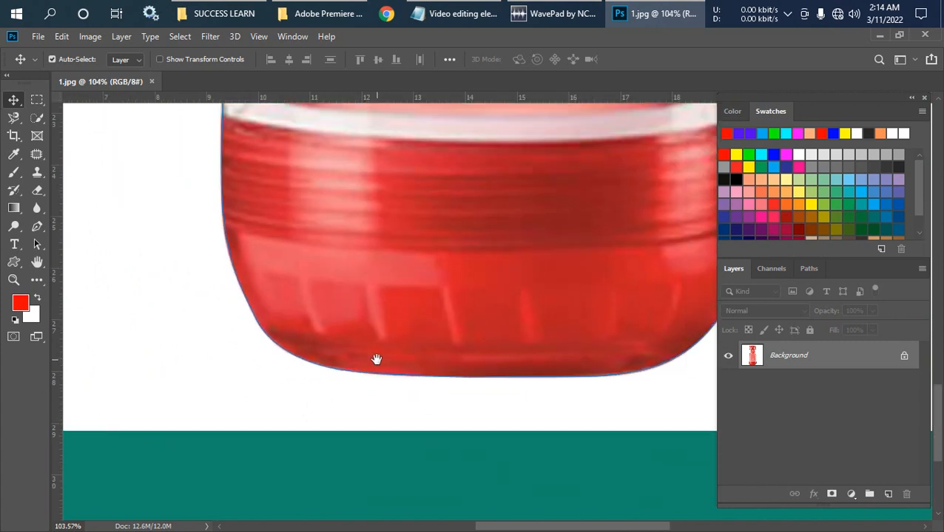
# - Delete the saved Path 1 that outlines the bottle
pyautogui.click(777, 271)
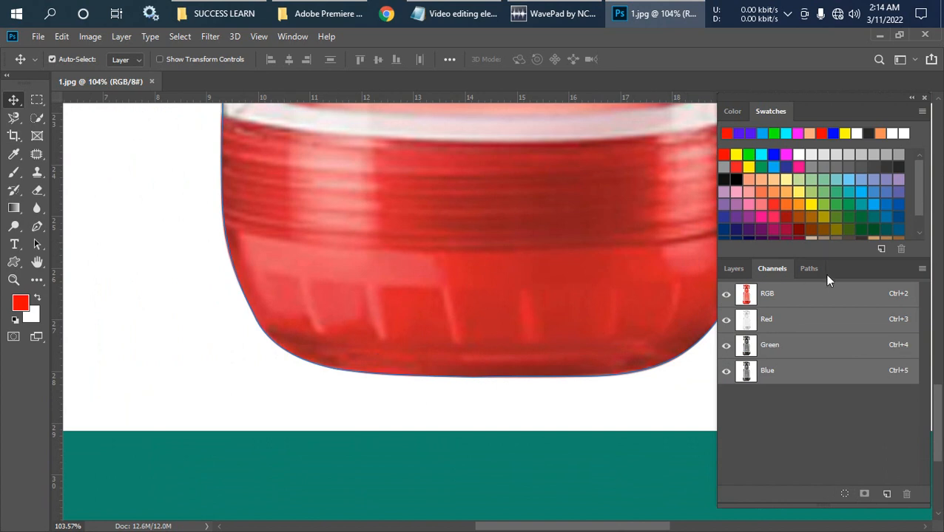
pyautogui.click(813, 270)
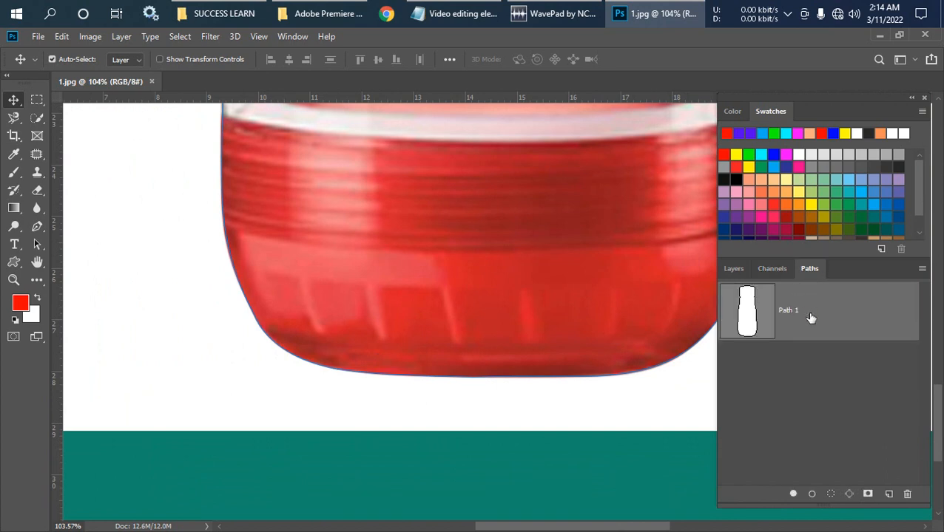
pyautogui.scroll(1, 626, 324)
pyautogui.scroll(-2, 591, 326)
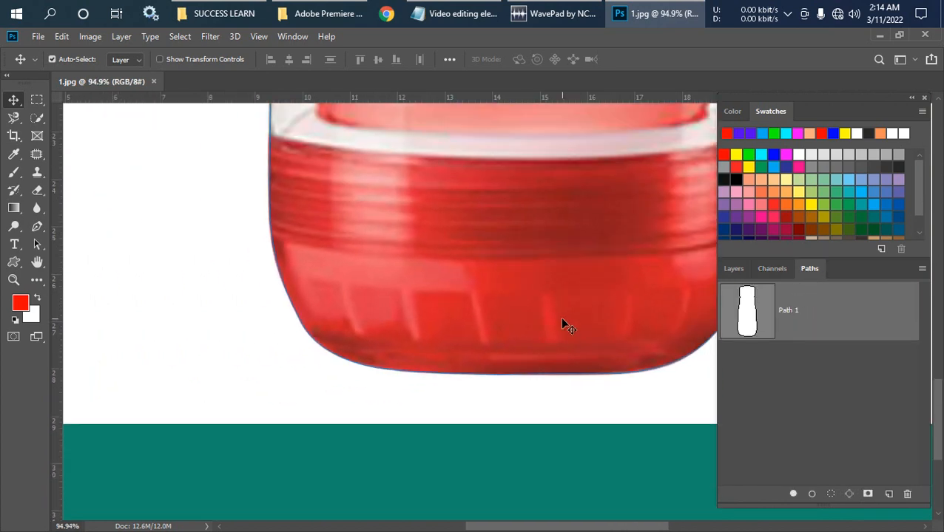
pyautogui.scroll(-2, 561, 323)
pyautogui.moveTo(558, 215); pyautogui.dragTo(456, 332)
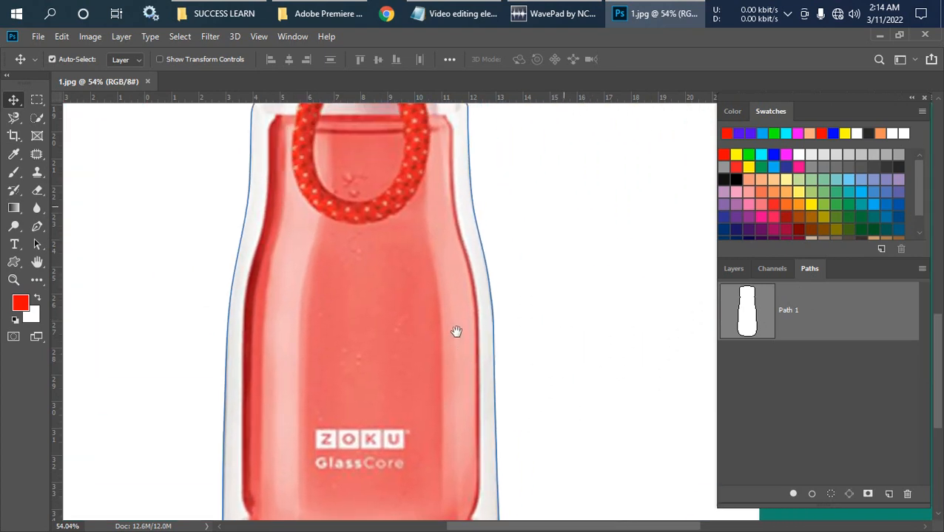
pyautogui.scroll(-3, 473, 333)
pyautogui.scroll(6, 477, 351)
pyautogui.scroll(-1, 469, 340)
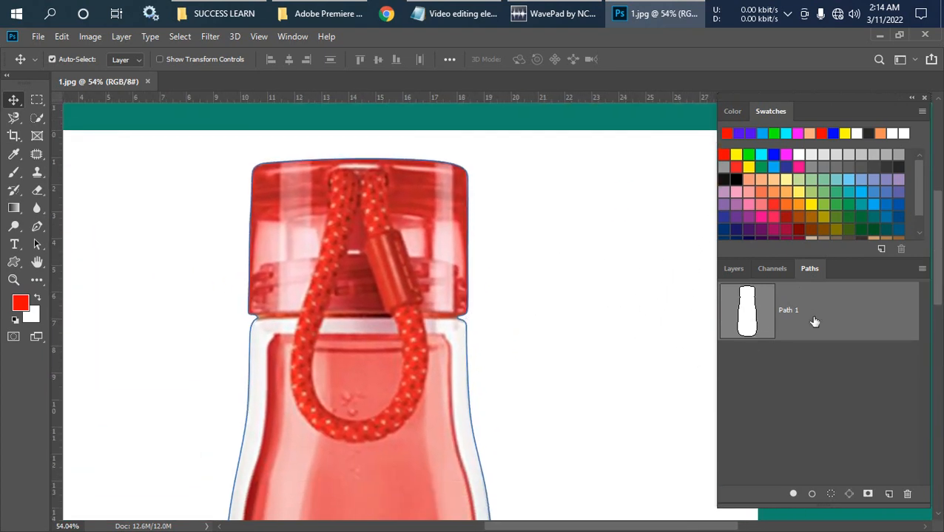
pyautogui.press('Delete')
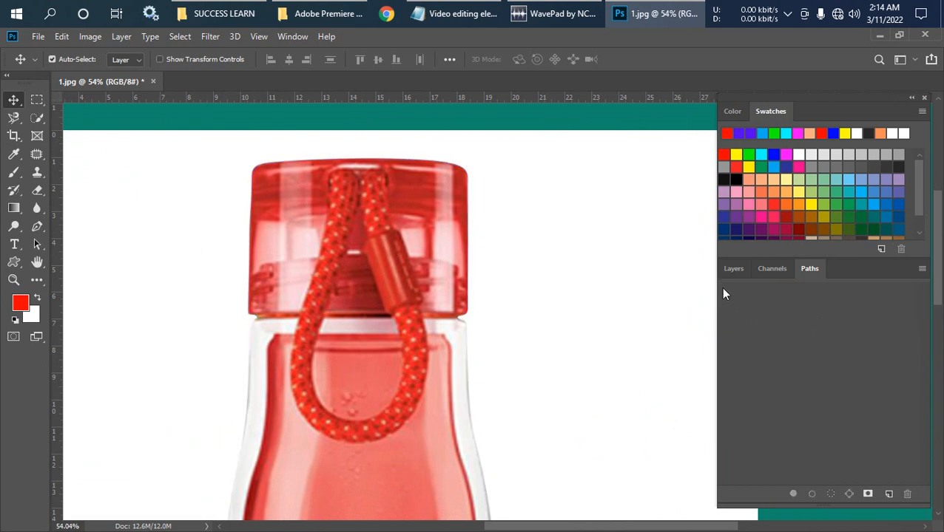
# - Unlock the Background layer and duplicate it, leaving only the copy visible
pyautogui.click(731, 270)
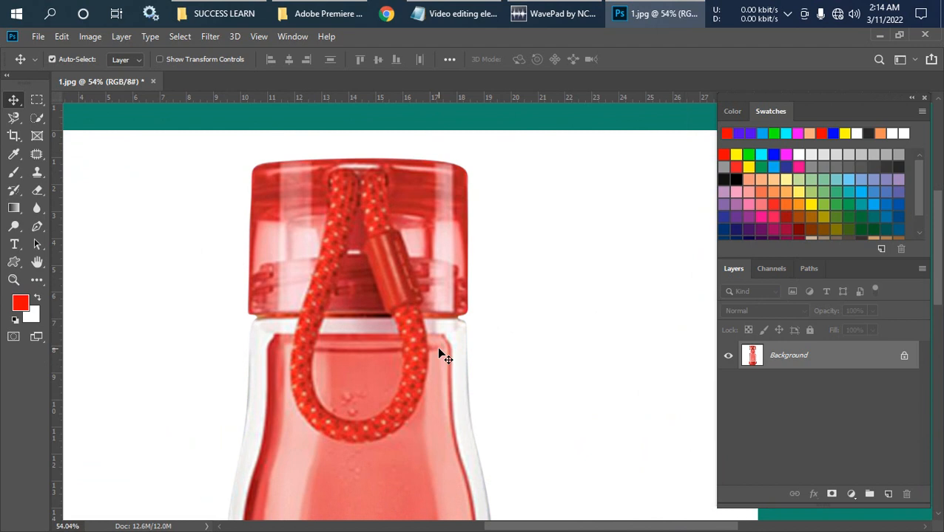
pyautogui.click(903, 356)
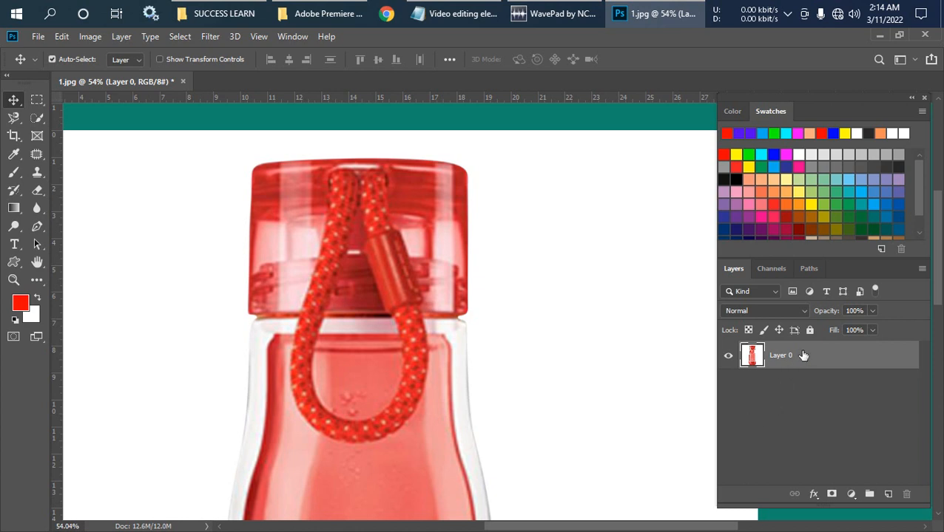
pyautogui.moveTo(800, 355); pyautogui.dragTo(893, 496)
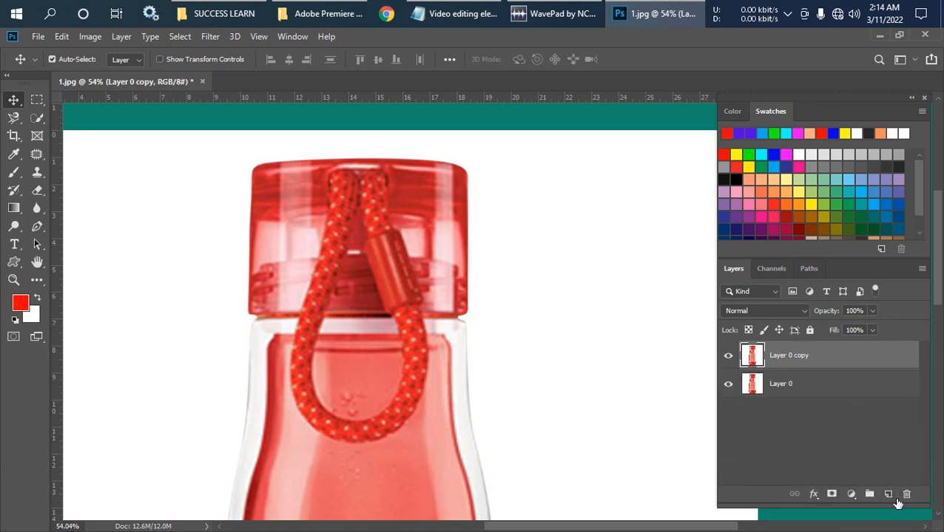
pyautogui.click(728, 385)
# - Hide the interface panels and examine the bottle's right edge closely, from the neck to the top of the cap
pyautogui.scroll(2, 498, 387)
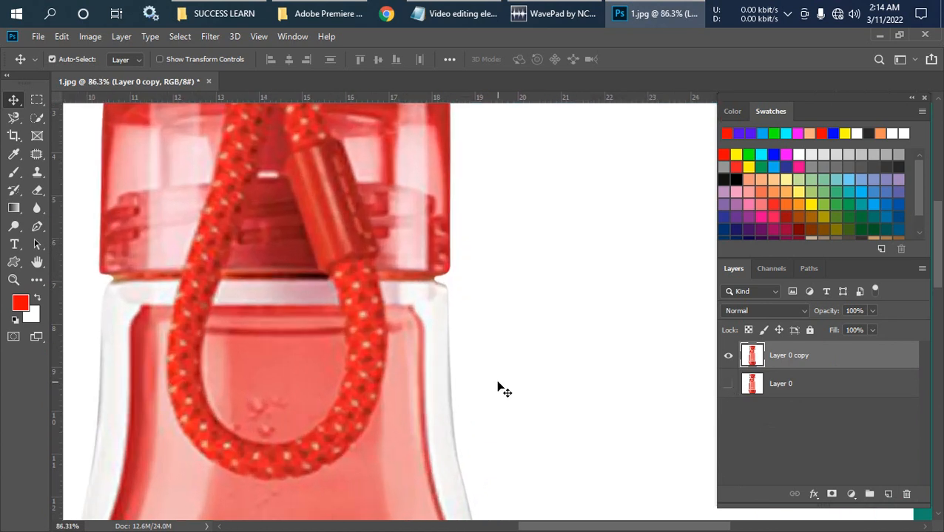
pyautogui.press('Tab')
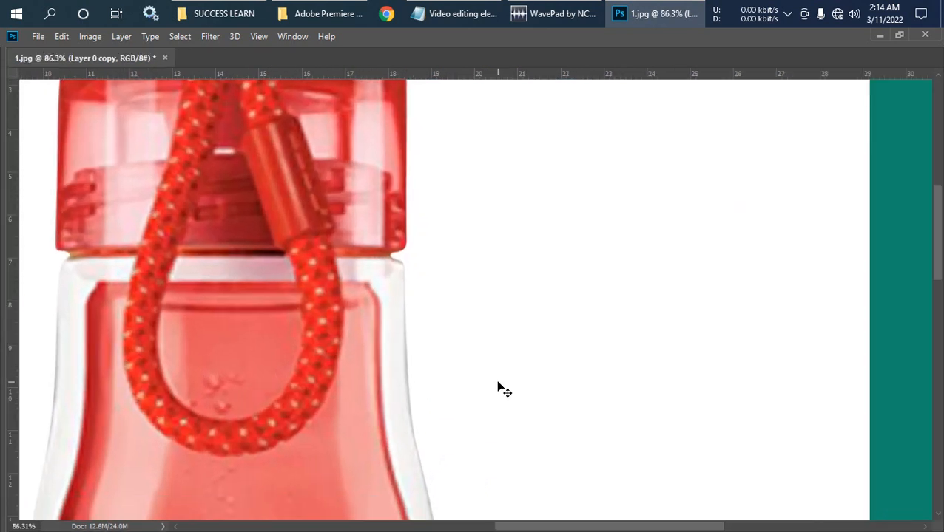
pyautogui.moveTo(461, 299); pyautogui.dragTo(517, 280)
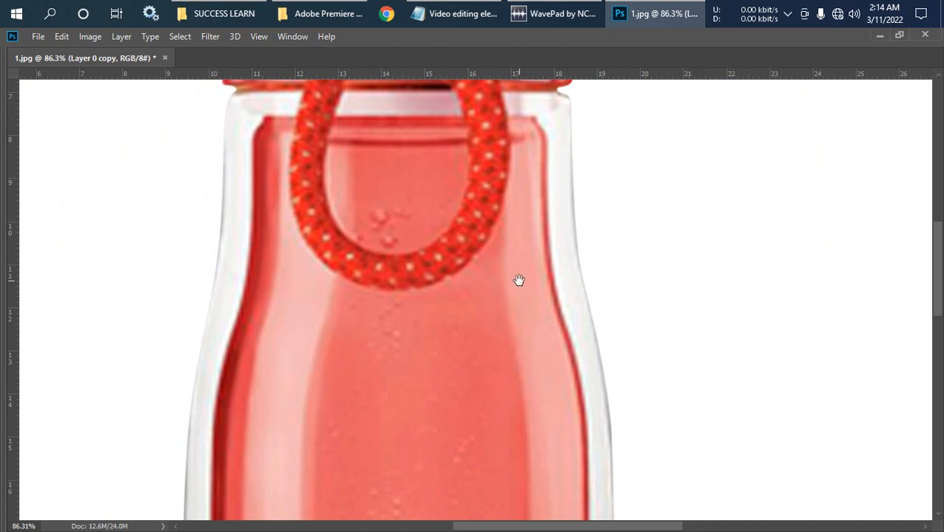
pyautogui.moveTo(522, 269); pyautogui.dragTo(510, 289)
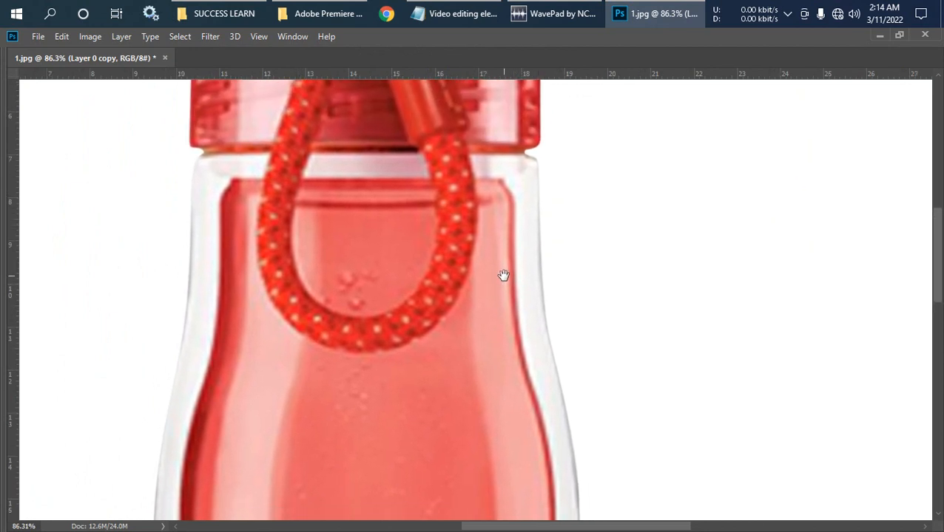
pyautogui.scroll(3, 503, 275)
pyautogui.moveTo(502, 276); pyautogui.dragTo(483, 322)
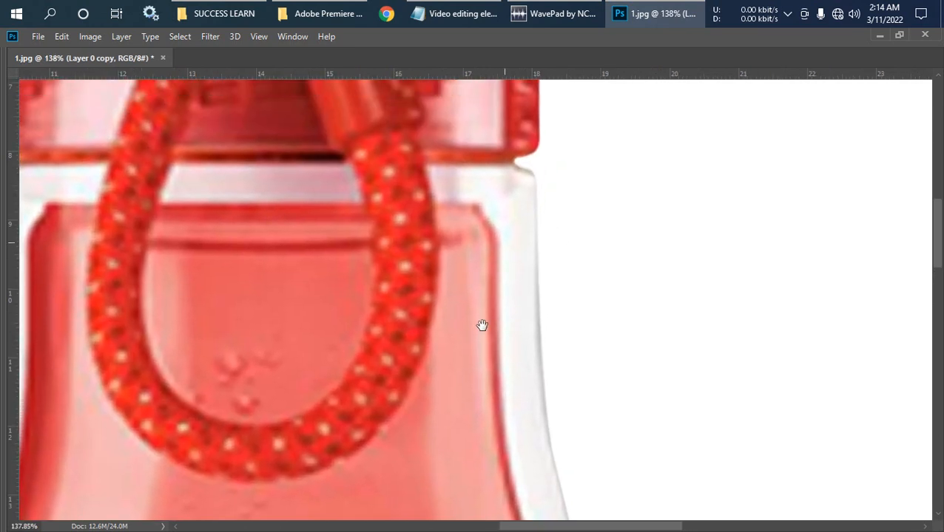
pyautogui.scroll(2, 486, 327)
pyautogui.scroll(5, 533, 315)
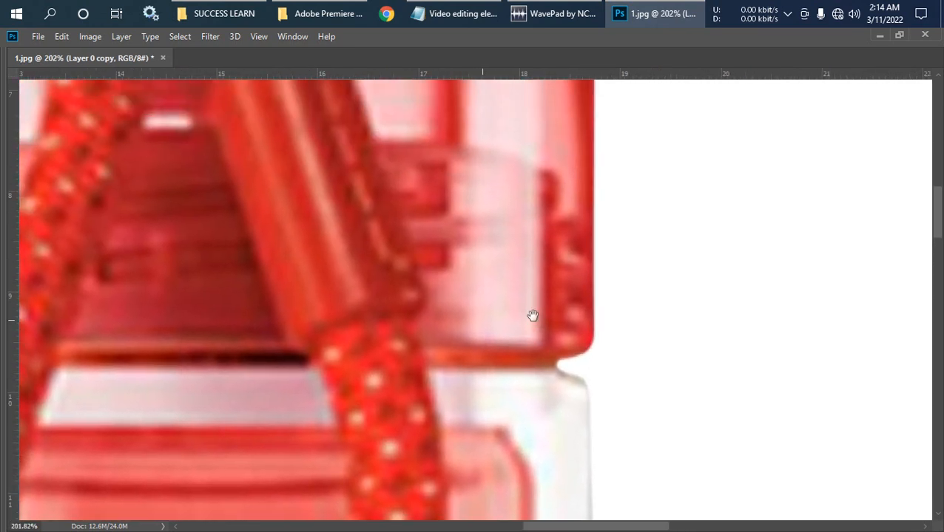
pyautogui.scroll(1, 526, 284)
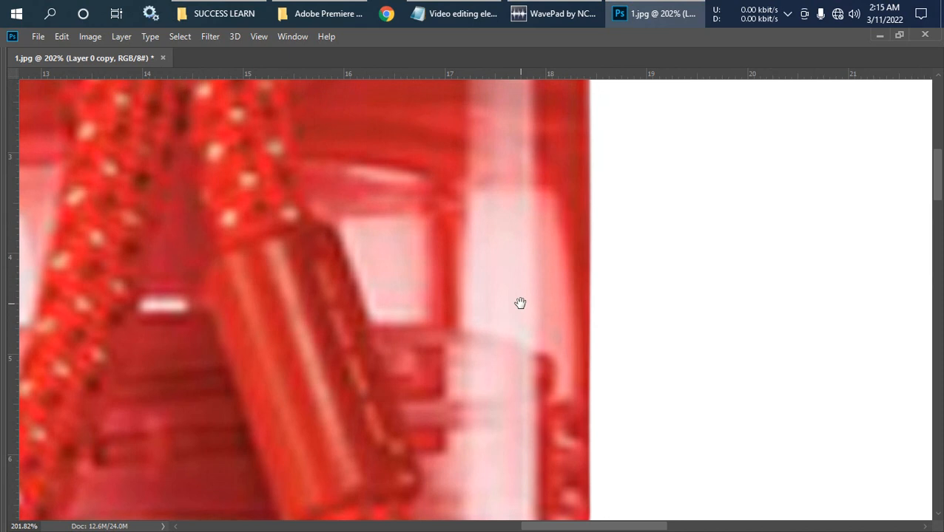
pyautogui.scroll(3, 540, 367)
pyautogui.scroll(3, 543, 355)
pyautogui.scroll(-4, 546, 280)
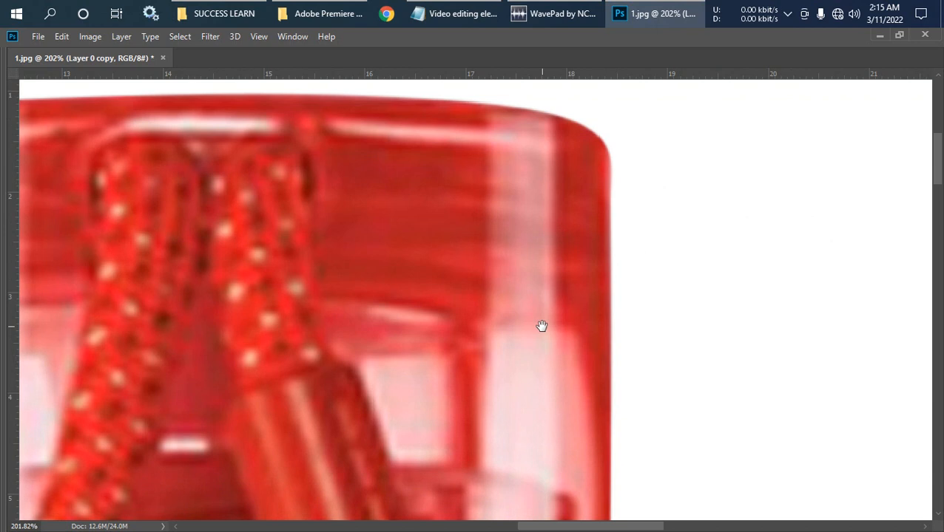
# - Start a Pen tool path with an anchor point on the cap's right edge, just below its rounded top corner
pyautogui.press('p')
pyautogui.moveTo(491, 330); pyautogui.dragTo(457, 340)
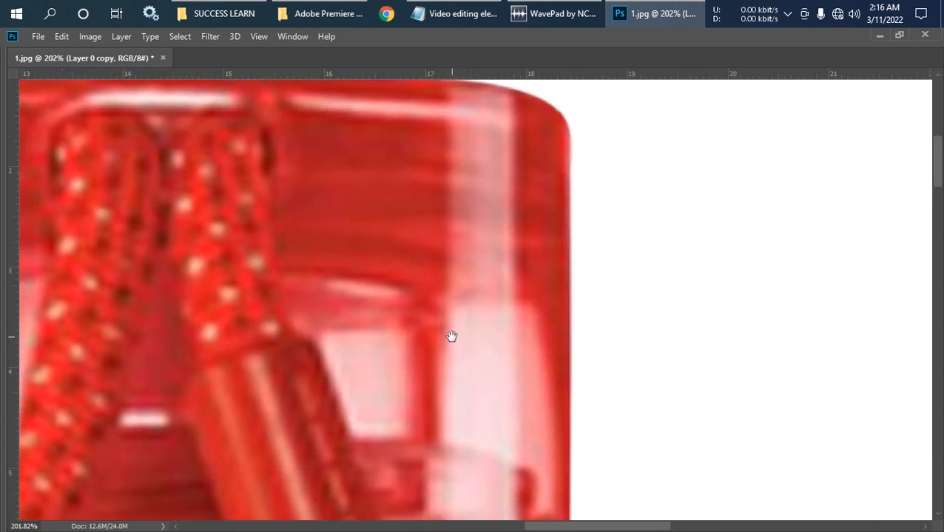
pyautogui.press('p')
pyautogui.press('space')
pyautogui.moveTo(477, 348); pyautogui.dragTo(458, 347)
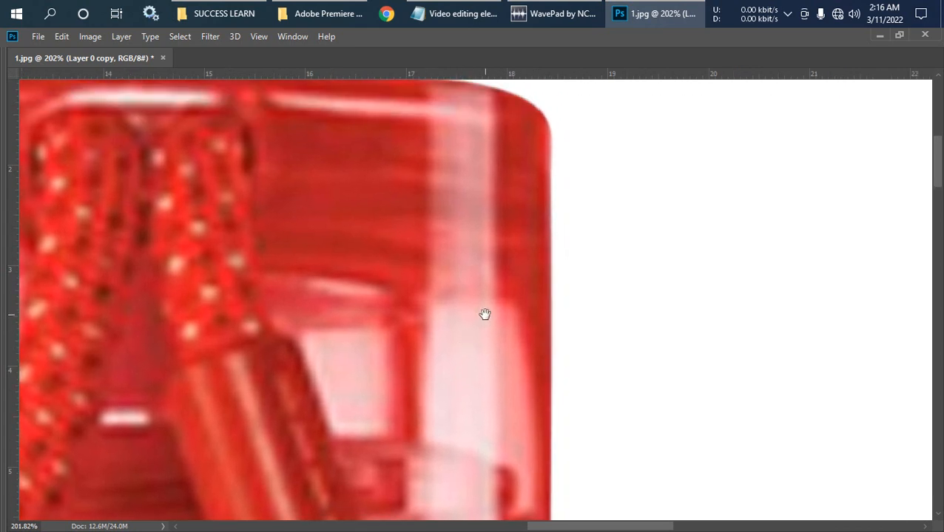
pyautogui.scroll(3, 548, 161)
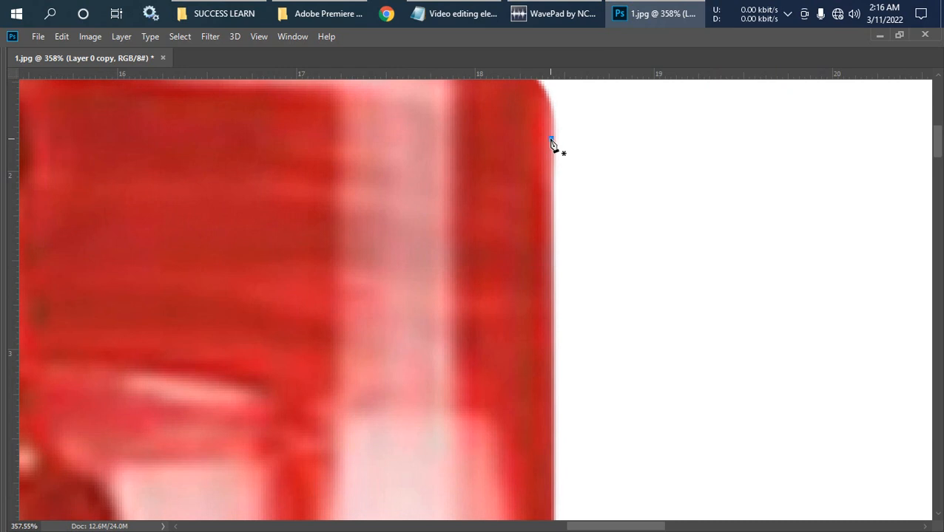
pyautogui.click(551, 140)
# - Add a smooth anchor point farther down the cap's straight right edge, with its handle extended down along the edge
pyautogui.press('space')
pyautogui.moveTo(541, 362); pyautogui.dragTo(546, 282)
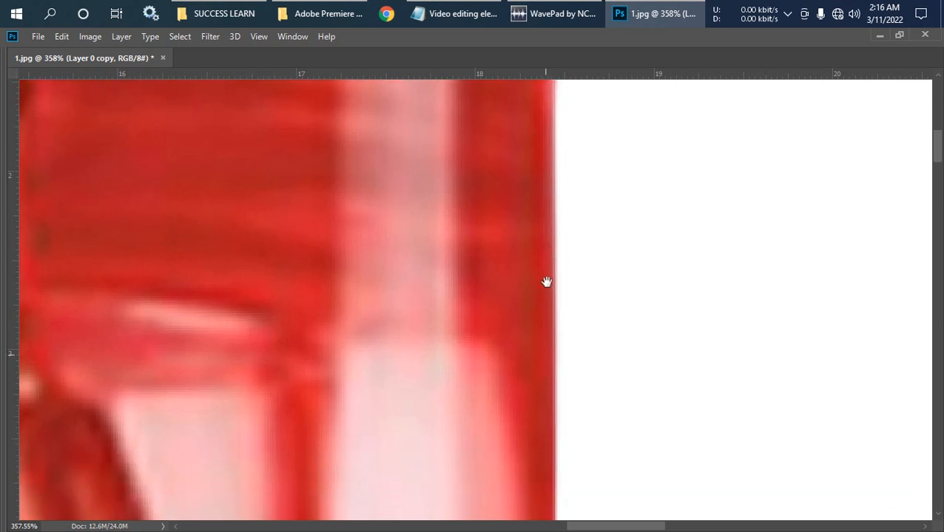
pyautogui.scroll(-2, 545, 283)
pyautogui.scroll(2, 544, 285)
pyautogui.scroll(-2, 544, 285)
pyautogui.scroll(2, 545, 286)
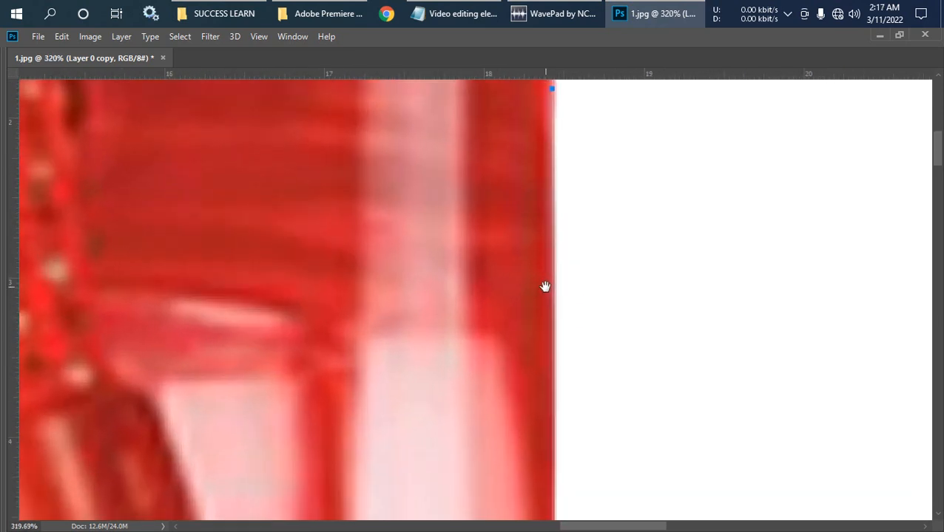
pyautogui.moveTo(548, 228); pyautogui.dragTo(525, 258)
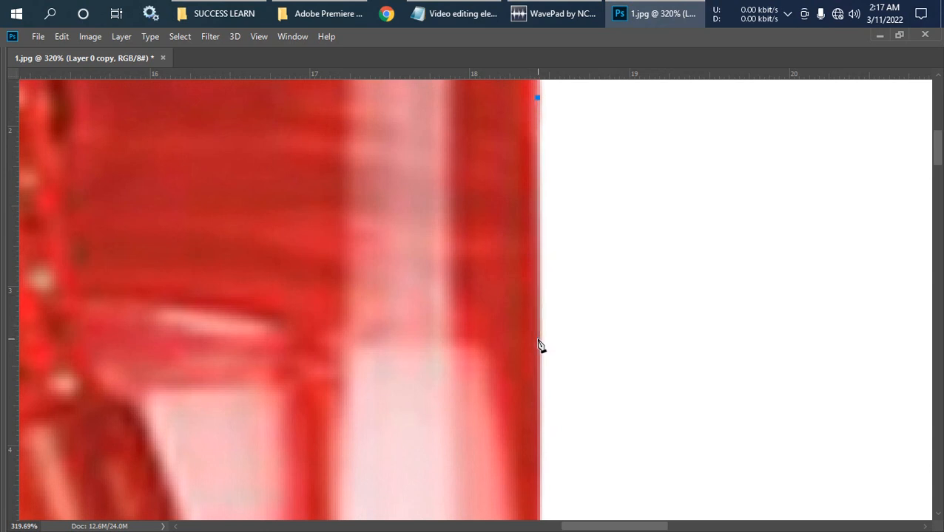
pyautogui.click(538, 342)
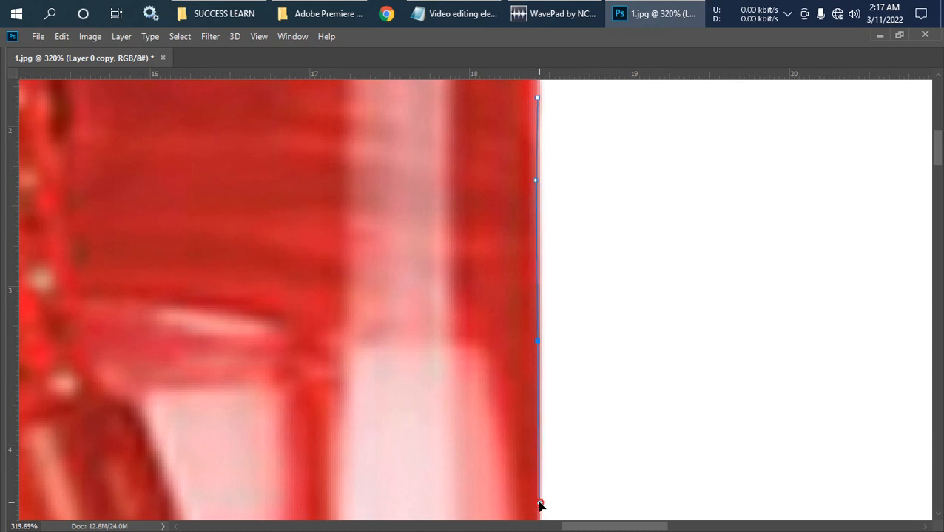
# - Extend the path to the lower end of the cap's right edge and align the new anchor's outgoing handle with the edge
pyautogui.moveTo(540, 505); pyautogui.dragTo(509, 118)
pyautogui.scroll(-2, 530, 464)
pyautogui.scroll(1, 520, 275)
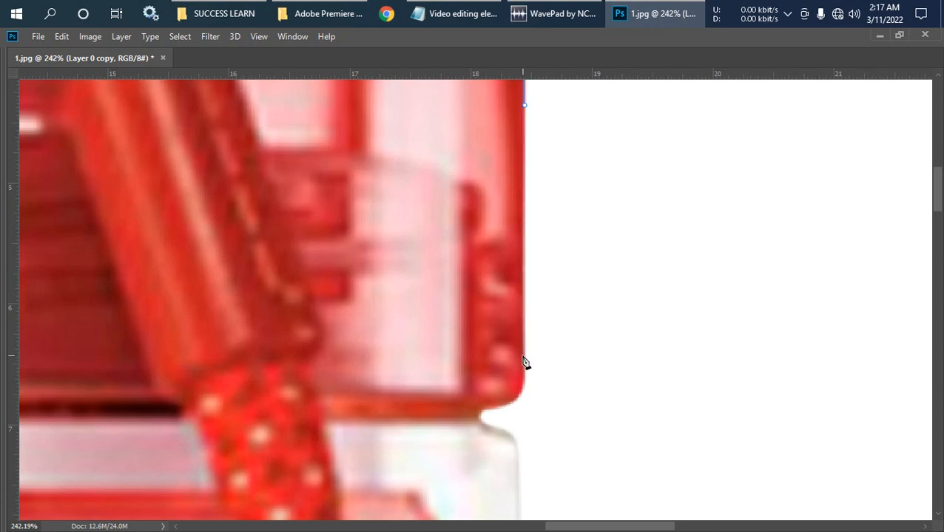
pyautogui.moveTo(524, 356); pyautogui.dragTo(522, 411)
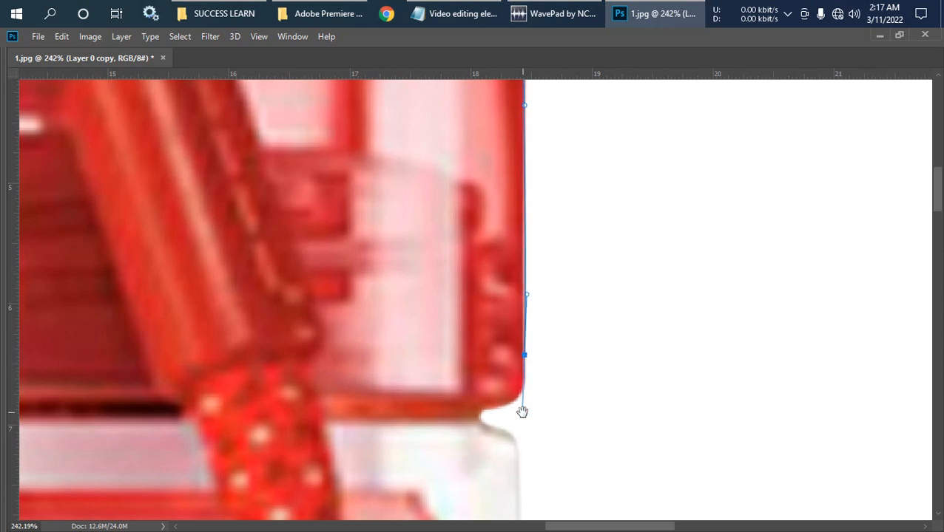
pyautogui.scroll(3, 522, 411)
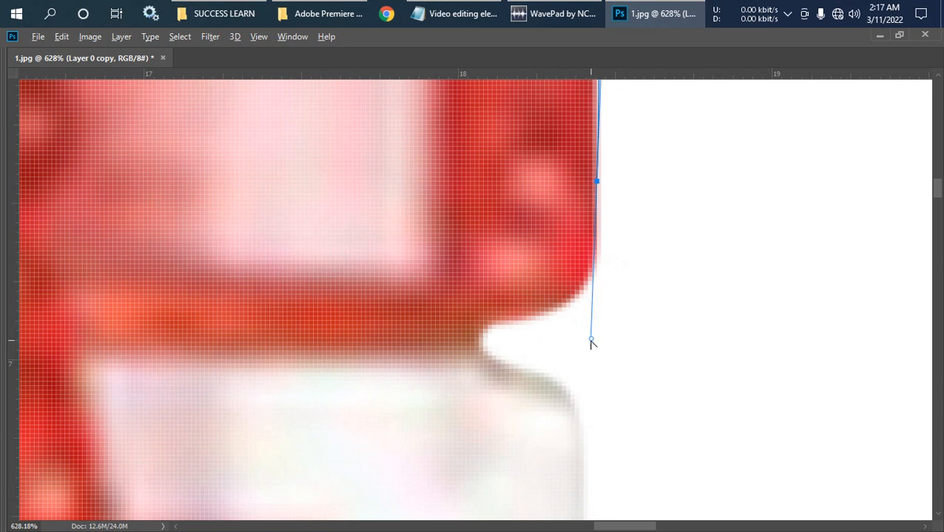
pyautogui.moveTo(590, 341); pyautogui.dragTo(592, 278)
pyautogui.scroll(2, 595, 267)
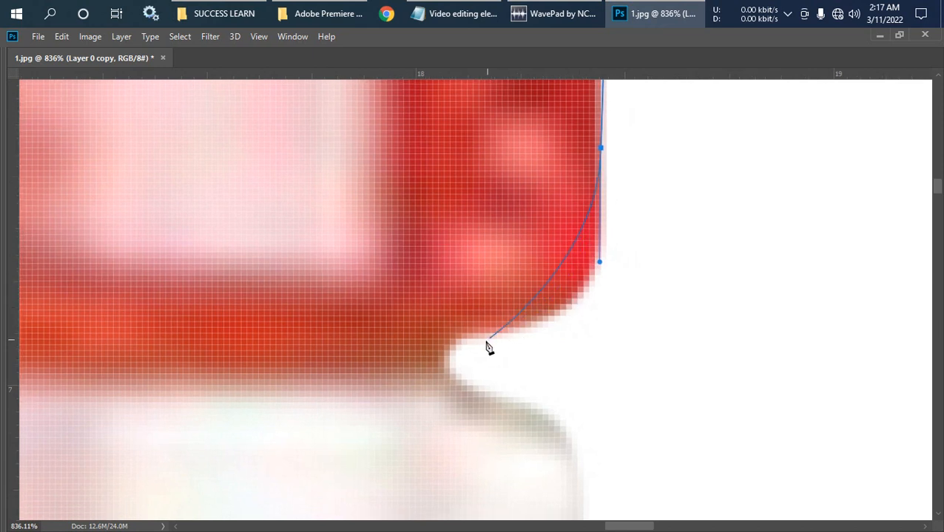
pyautogui.moveTo(479, 328); pyautogui.dragTo(426, 334)
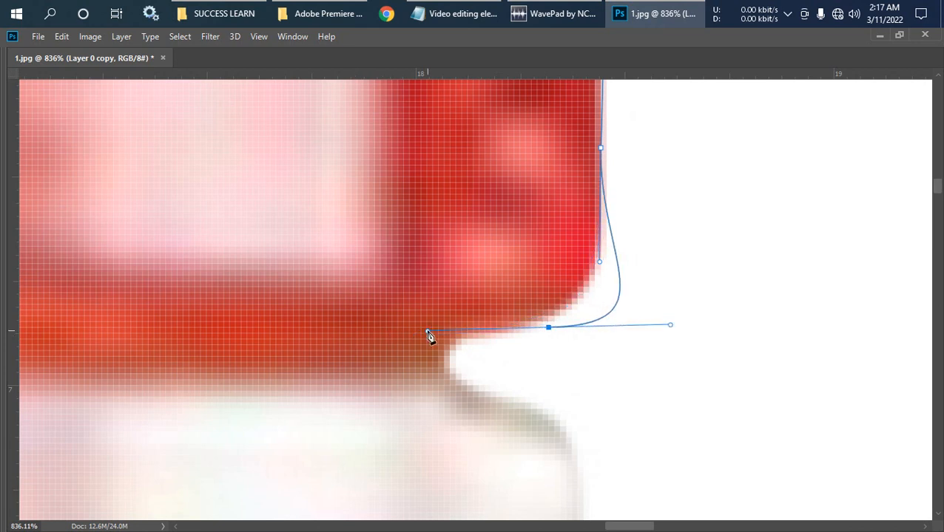
pyautogui.hotkey('ctrl', 'z')
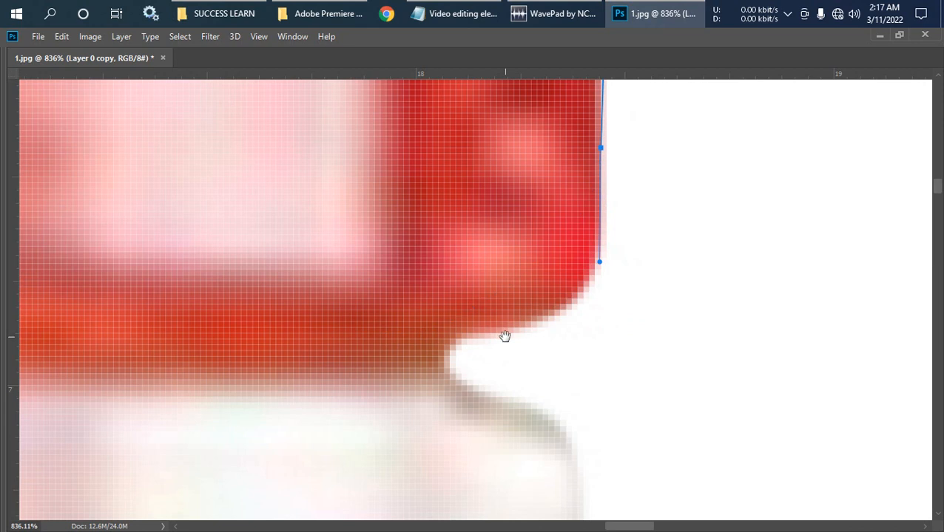
# - Curve the path around the cap's lower right corner with a smooth anchor above the notch, and shorten its outgoing handle
pyautogui.scroll(2, 505, 337)
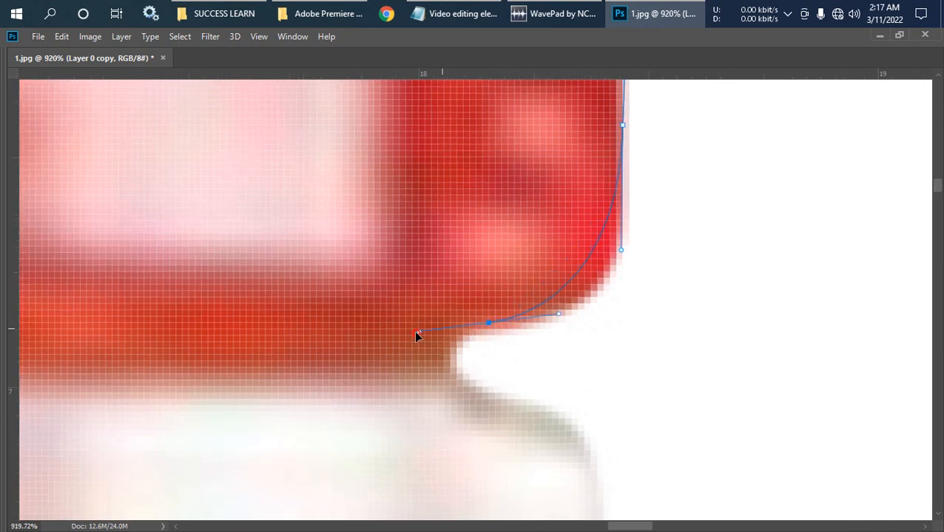
pyautogui.moveTo(415, 332); pyautogui.dragTo(358, 327)
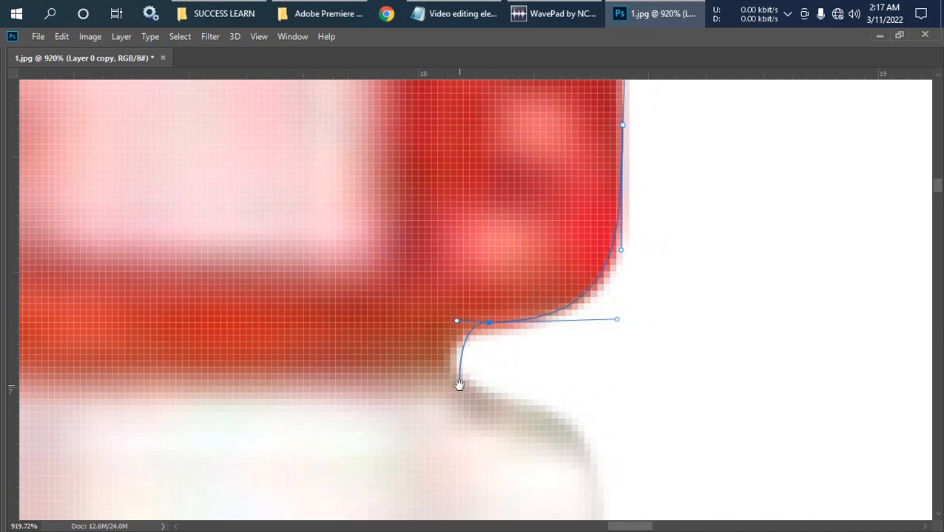
pyautogui.moveTo(459, 385); pyautogui.dragTo(508, 370)
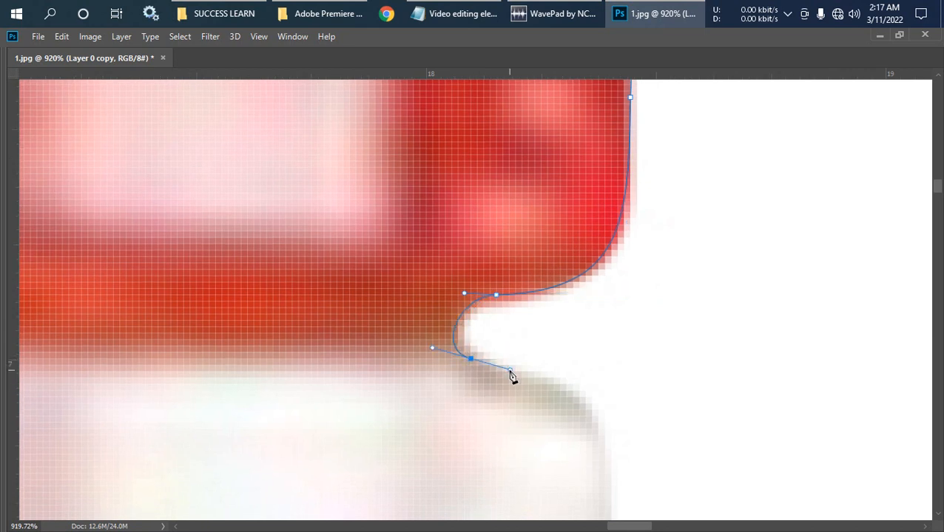
pyautogui.moveTo(509, 370); pyautogui.dragTo(508, 364)
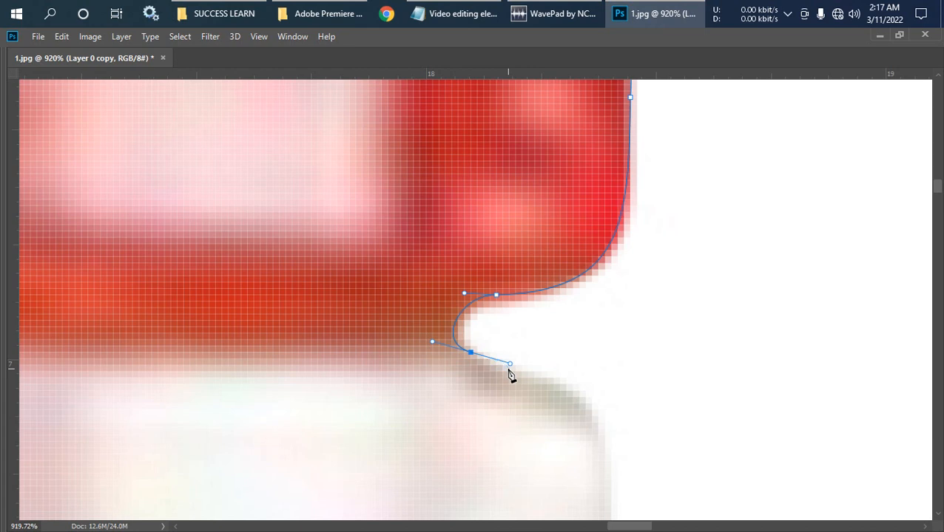
pyautogui.moveTo(509, 370); pyautogui.dragTo(508, 372)
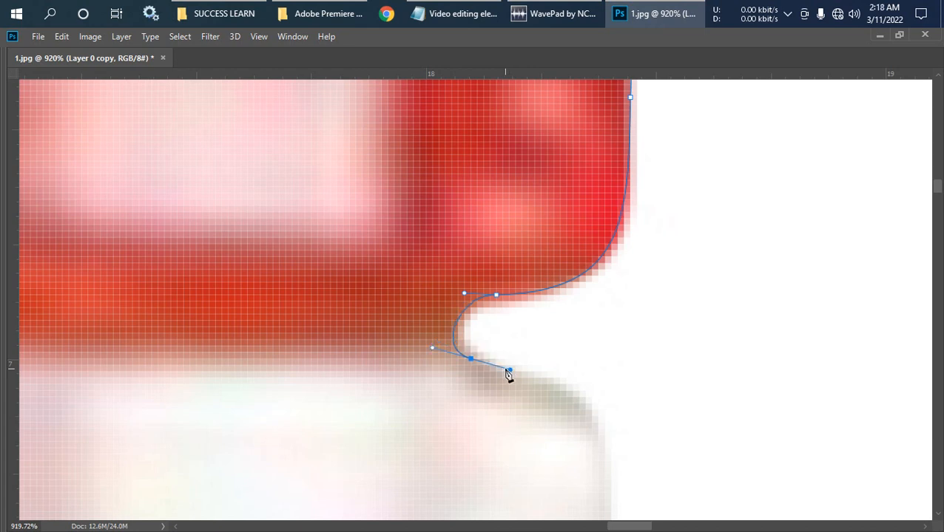
pyautogui.hotkey('ctrl', 'z')
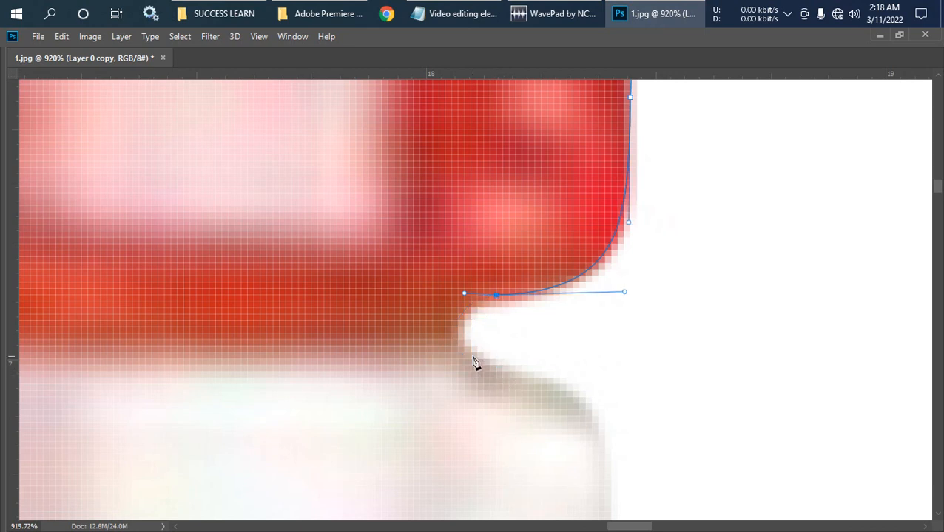
# - Carry the path around the notch below the cap with a smooth anchor where the glass body begins
pyautogui.scroll(-1, 470, 362)
pyautogui.scroll(2, 470, 362)
pyautogui.moveTo(470, 357); pyautogui.dragTo(499, 218)
pyautogui.scroll(-5, 512, 364)
pyautogui.scroll(5, 491, 258)
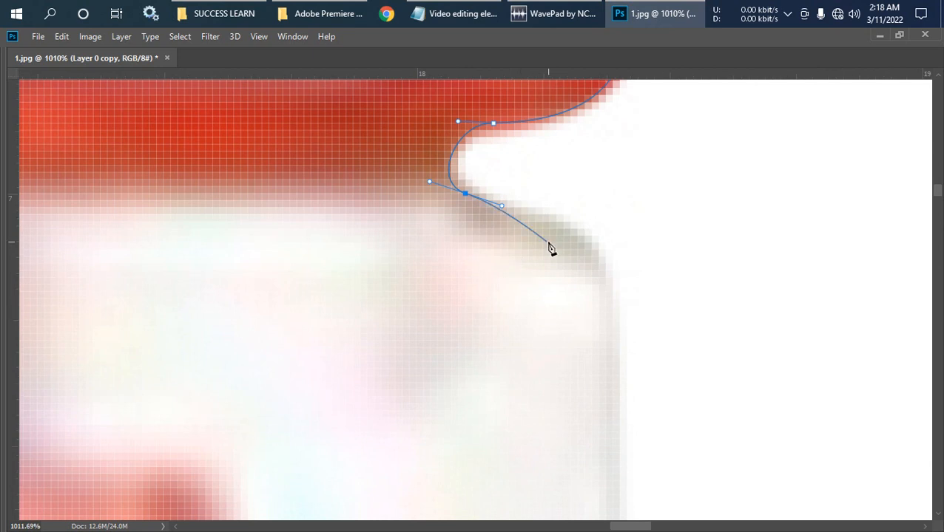
# - Extend the path around the glass body's right shoulder and down its upper right side with smooth anchors
pyautogui.moveTo(612, 326); pyautogui.dragTo(606, 292)
pyautogui.scroll(-3, 612, 436)
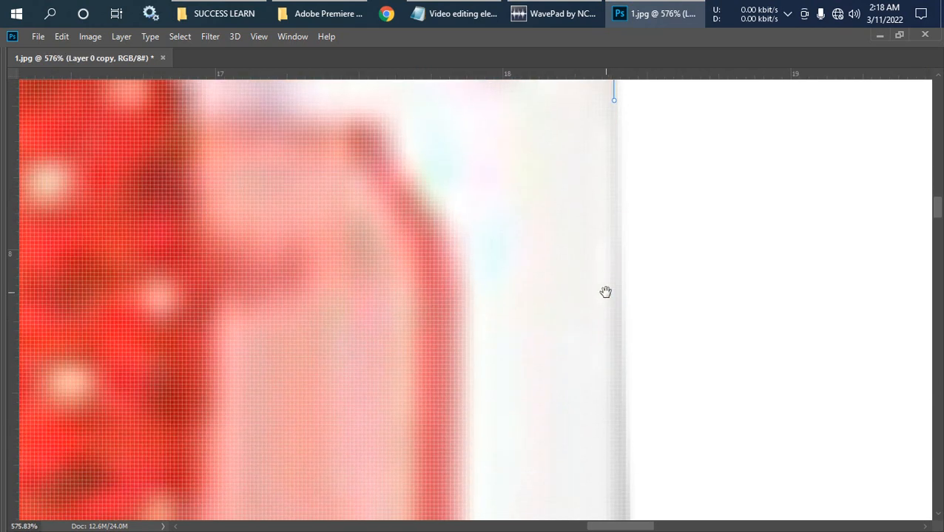
pyautogui.scroll(-2, 624, 373)
pyautogui.scroll(-2, 625, 377)
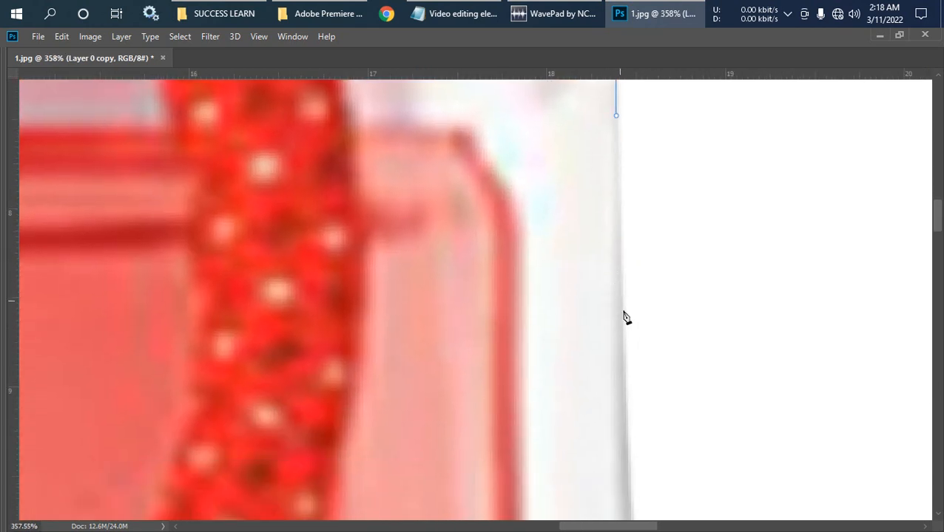
pyautogui.click(621, 344)
pyautogui.moveTo(621, 344); pyautogui.dragTo(628, 499)
# - Add a smooth anchor where the bottle's right side flares outward, with its handle following the edge downward
pyautogui.scroll(-4, 605, 423)
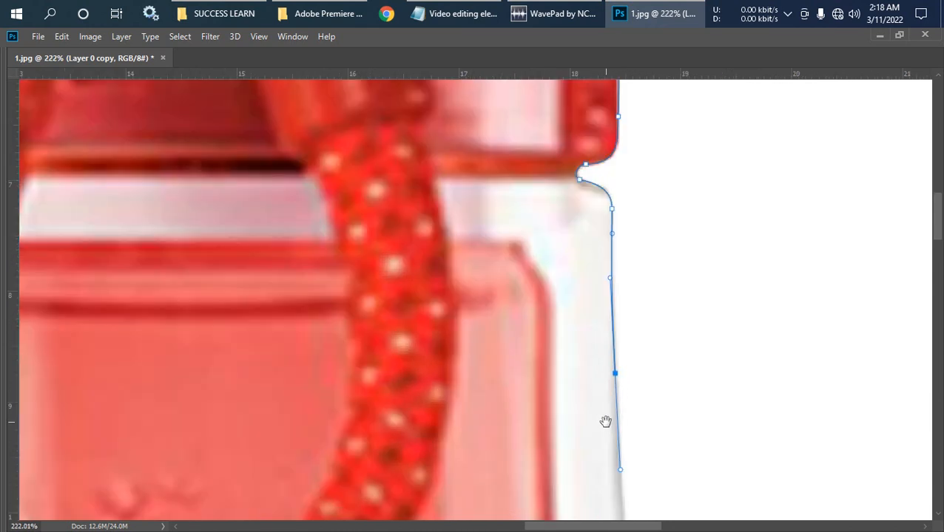
pyautogui.moveTo(604, 422); pyautogui.dragTo(547, 276)
pyautogui.scroll(-4, 556, 254)
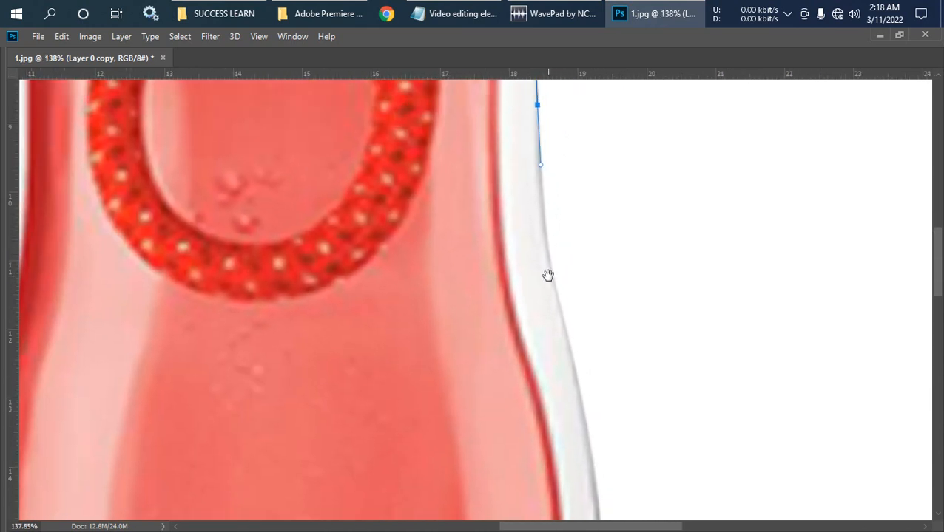
pyautogui.scroll(1, 577, 316)
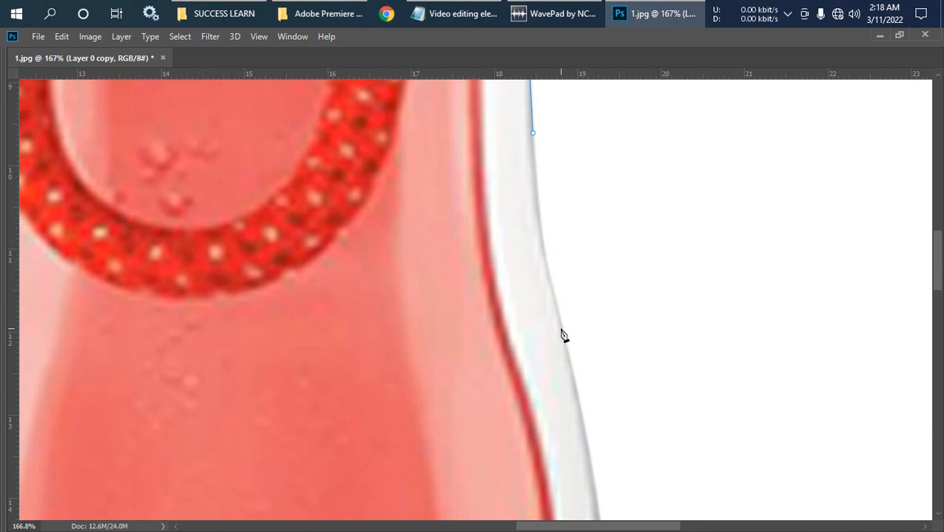
pyautogui.moveTo(560, 328); pyautogui.dragTo(588, 428)
# - Continue the path down the lower right side of the glass to an anchor just inside the red base's upper edge
pyautogui.scroll(-5, 588, 394)
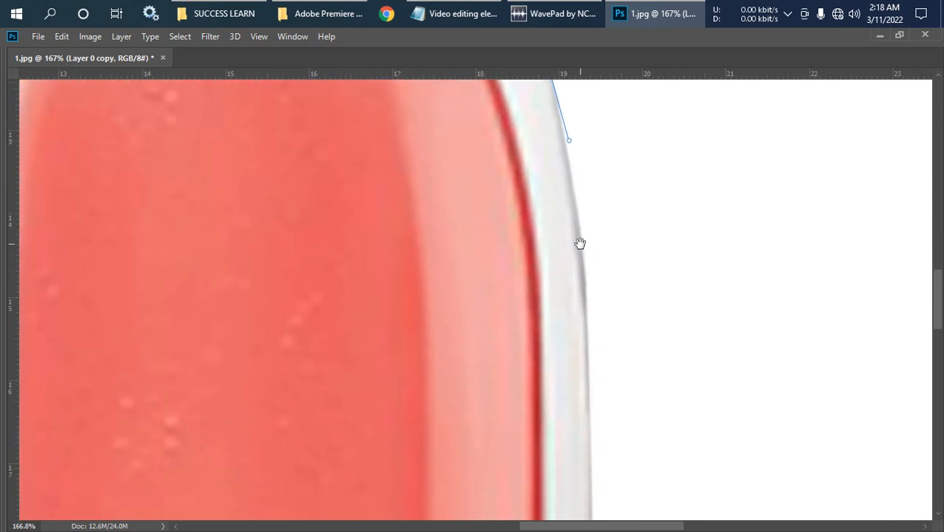
pyautogui.moveTo(586, 326); pyautogui.dragTo(601, 283)
pyautogui.press('space')
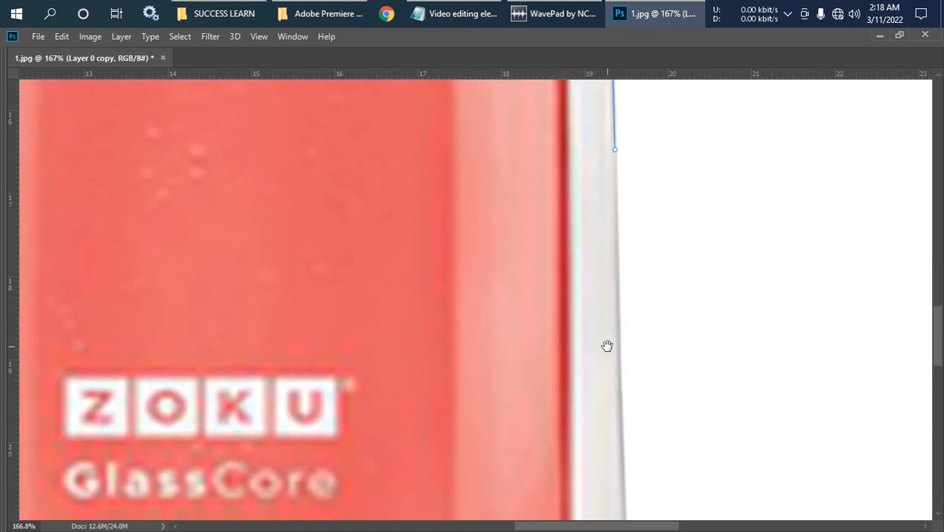
pyautogui.moveTo(606, 345); pyautogui.dragTo(574, 360)
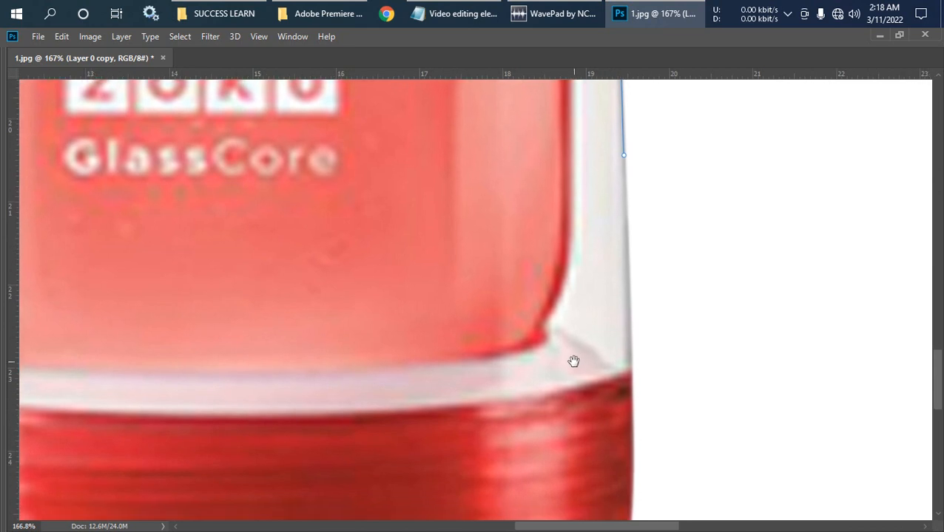
pyautogui.moveTo(632, 407); pyautogui.dragTo(635, 496)
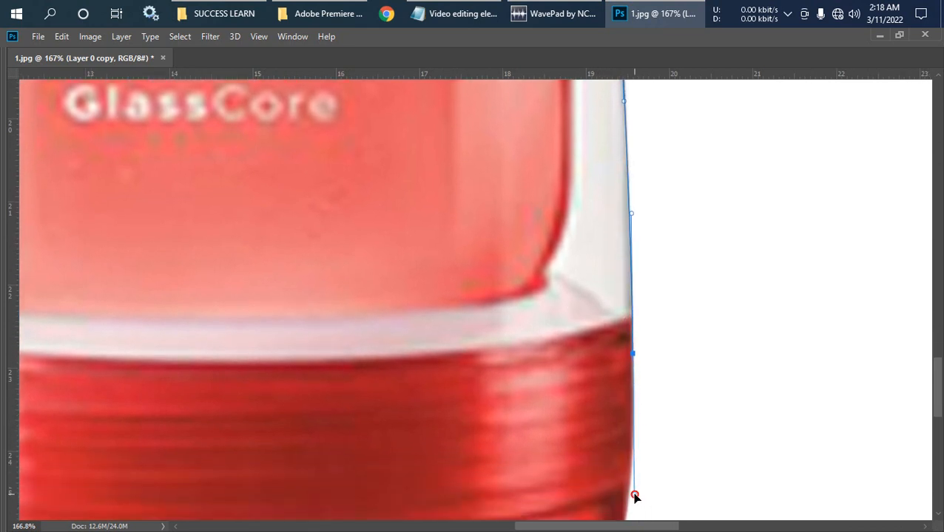
# - Trace the red base's rounded lower right corner and its bottom edge up to the start of the left corner
pyautogui.moveTo(630, 460); pyautogui.dragTo(605, 339)
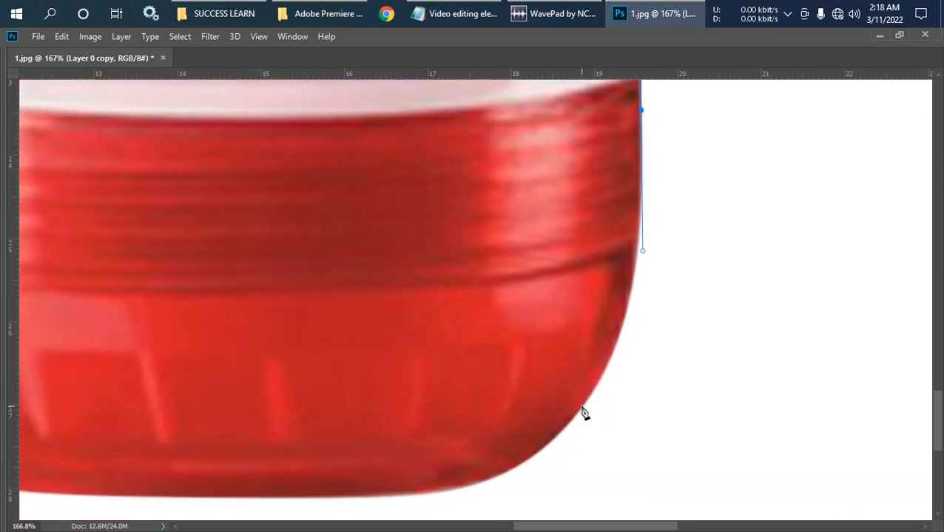
pyautogui.moveTo(581, 407); pyautogui.dragTo(652, 390)
pyautogui.click(412, 368)
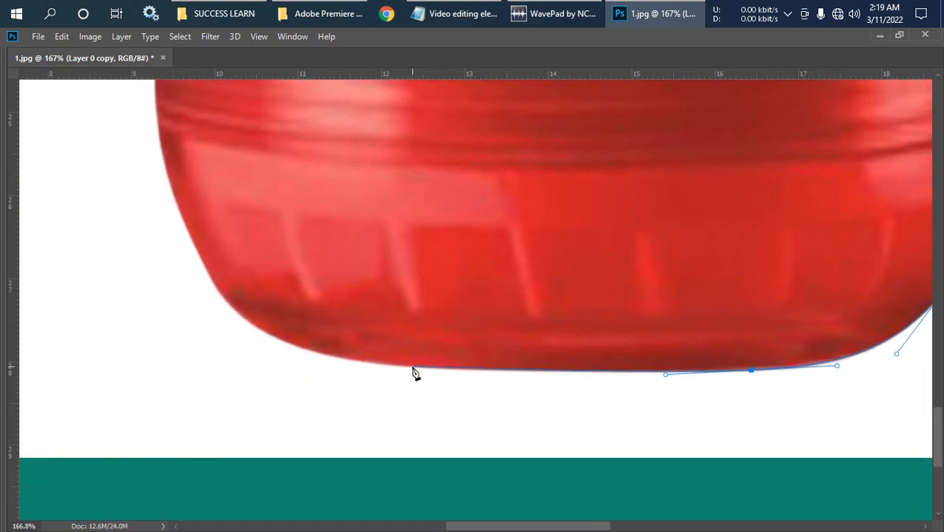
pyautogui.moveTo(410, 368); pyautogui.dragTo(447, 410)
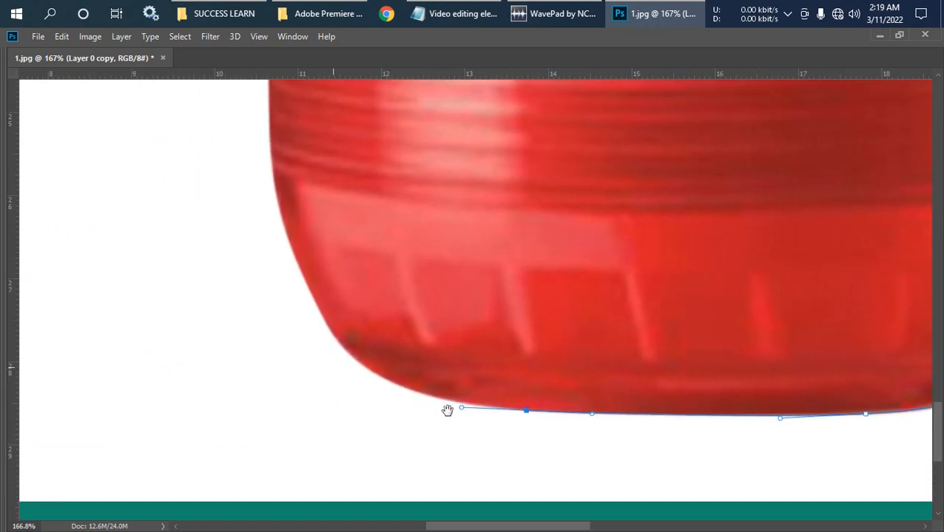
pyautogui.moveTo(362, 336); pyautogui.dragTo(324, 400)
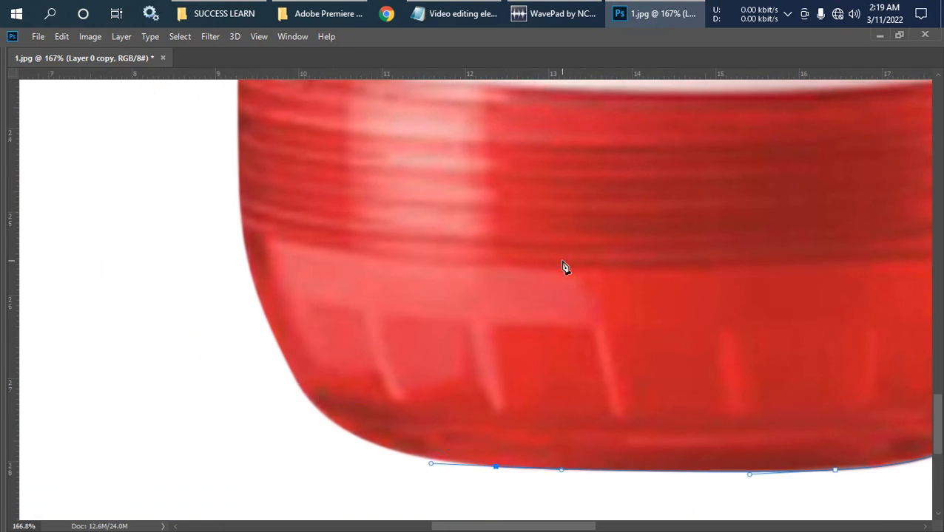
pyautogui.scroll(1, 287, 339)
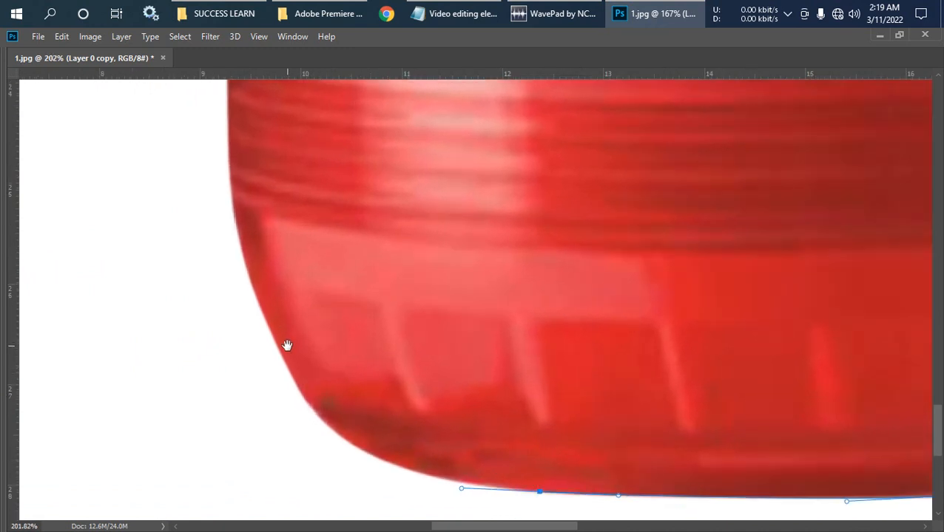
pyautogui.moveTo(287, 343); pyautogui.dragTo(214, 187)
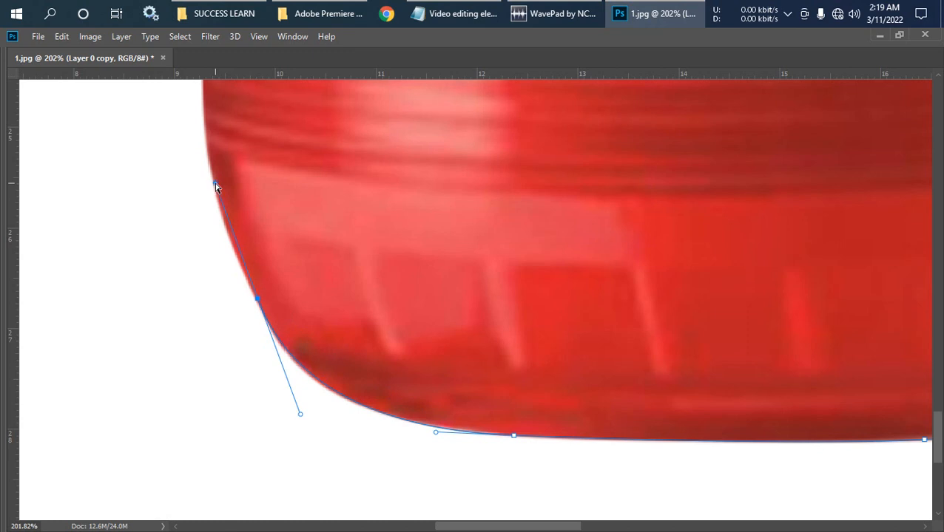
pyautogui.moveTo(215, 187); pyautogui.dragTo(214, 187)
pyautogui.hotkey('ctrl', 'z')
# - Curve the path around the base's lower left corner with a smooth anchor, and shorten its outgoing handle toward the edge
pyautogui.scroll(2, 314, 331)
pyautogui.moveTo(314, 330); pyautogui.dragTo(280, 252)
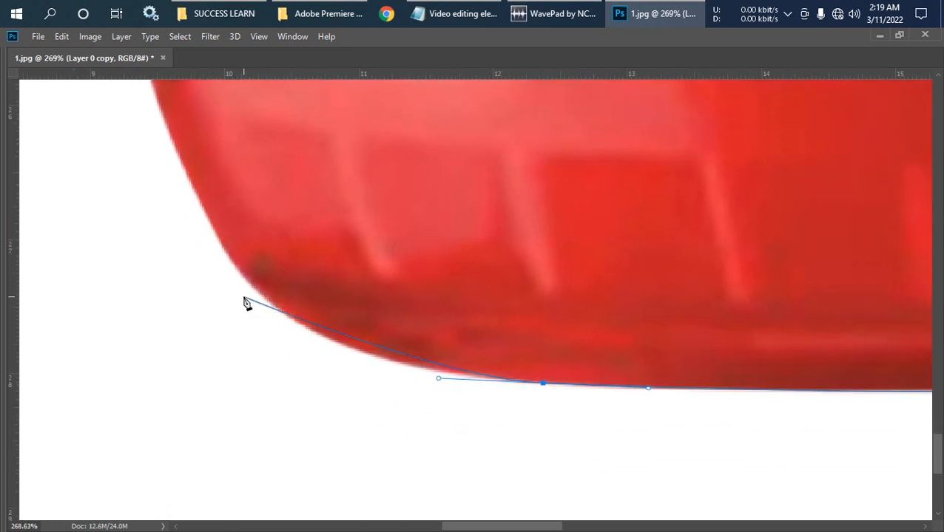
pyautogui.moveTo(256, 291); pyautogui.dragTo(198, 231)
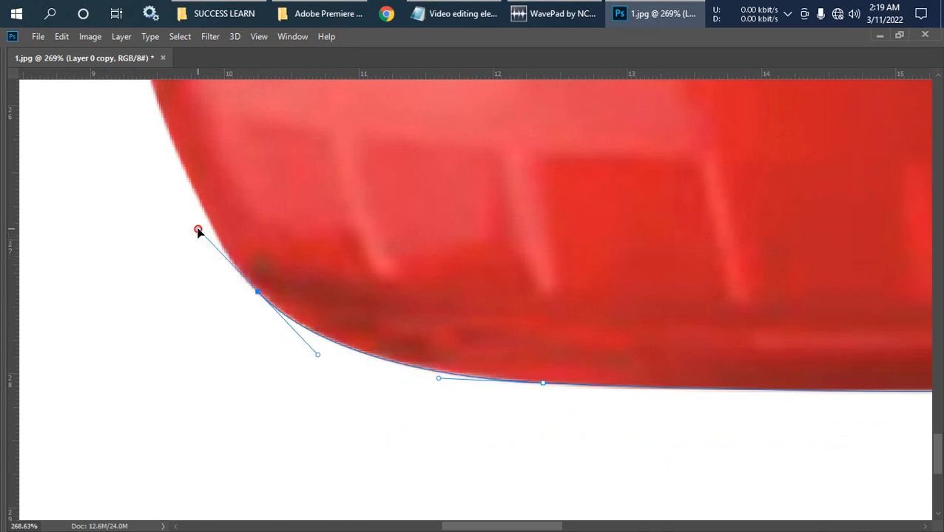
pyautogui.moveTo(199, 231); pyautogui.dragTo(192, 231)
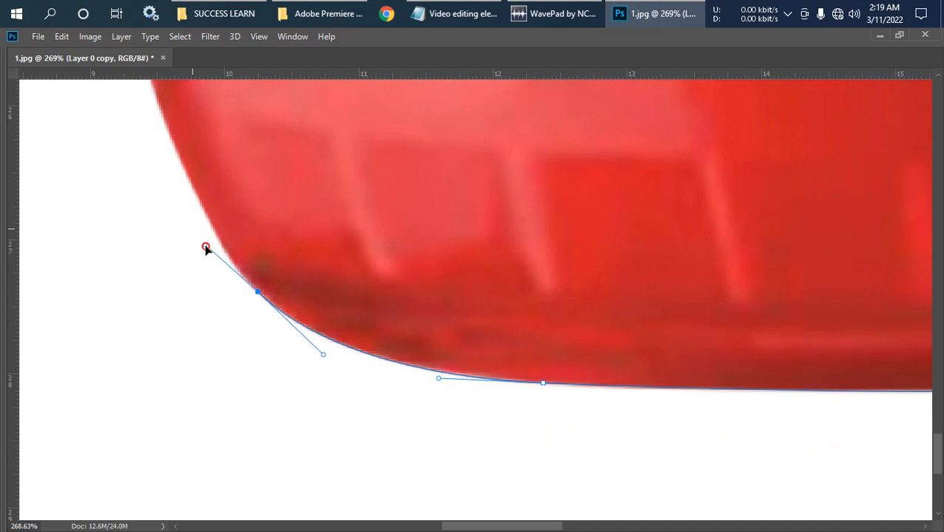
# - Extend the path up the base's slanted left side with a smooth anchor just below the ribbed band
pyautogui.moveTo(222, 261); pyautogui.dragTo(247, 385)
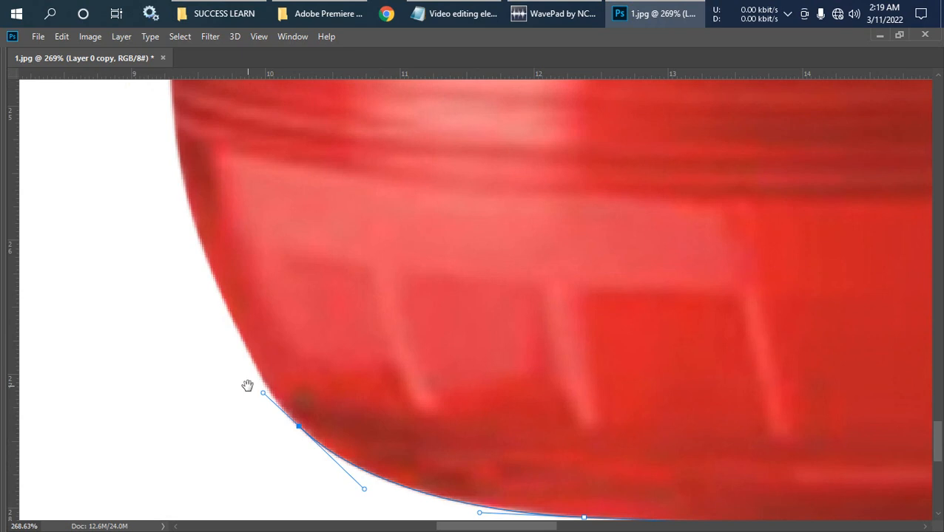
pyautogui.scroll(2, 247, 385)
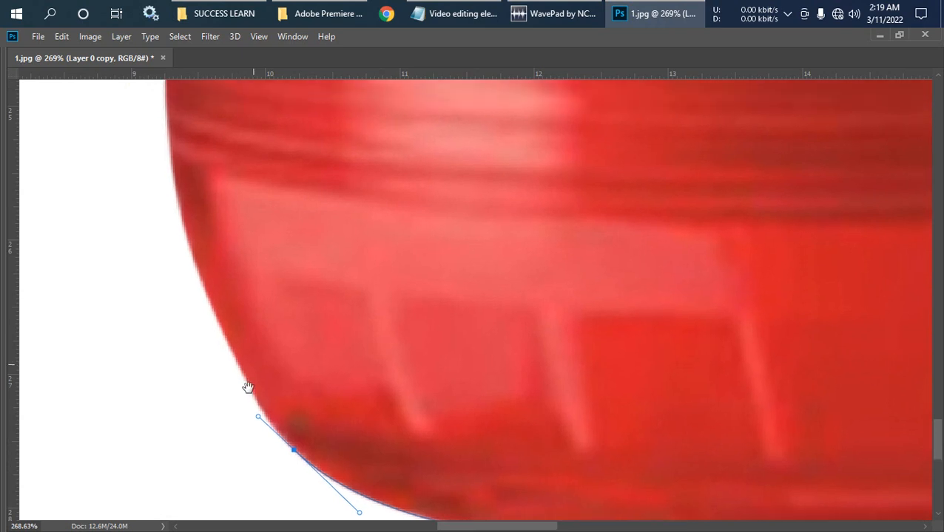
pyautogui.scroll(2, 247, 389)
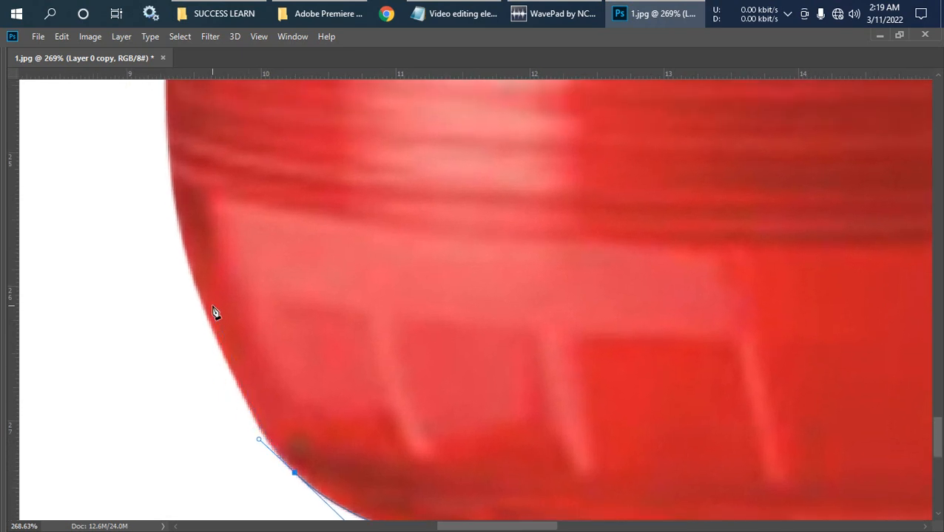
pyautogui.click(198, 291)
pyautogui.click(197, 281)
pyautogui.scroll(-3, 184, 233)
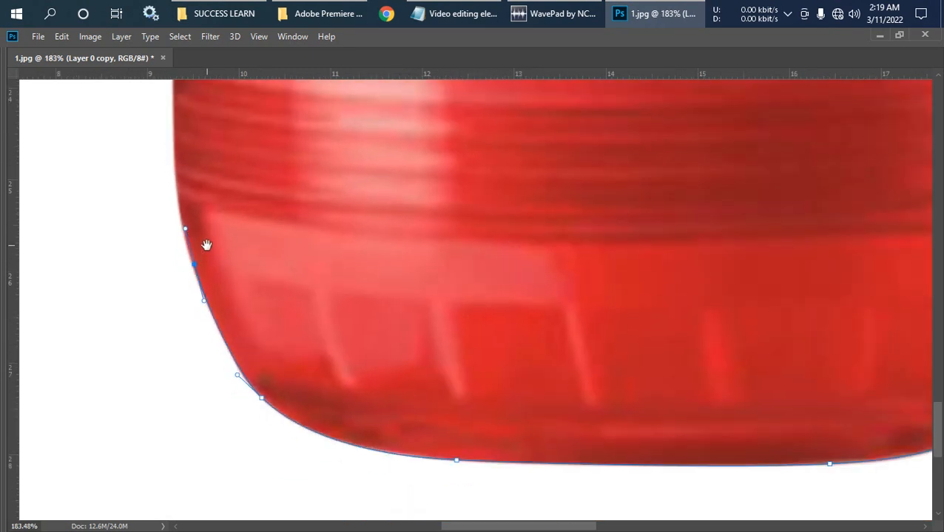
# - Add a smooth anchor where the red base meets the glass on the left side, with its handle extended up the edge
pyautogui.scroll(2, 190, 421)
pyautogui.scroll(1, 167, 420)
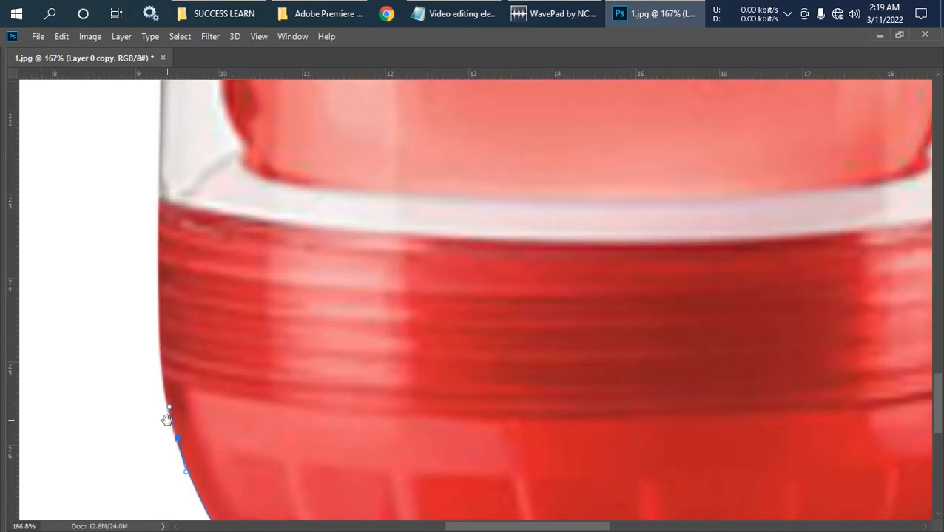
pyautogui.moveTo(167, 421); pyautogui.dragTo(237, 466)
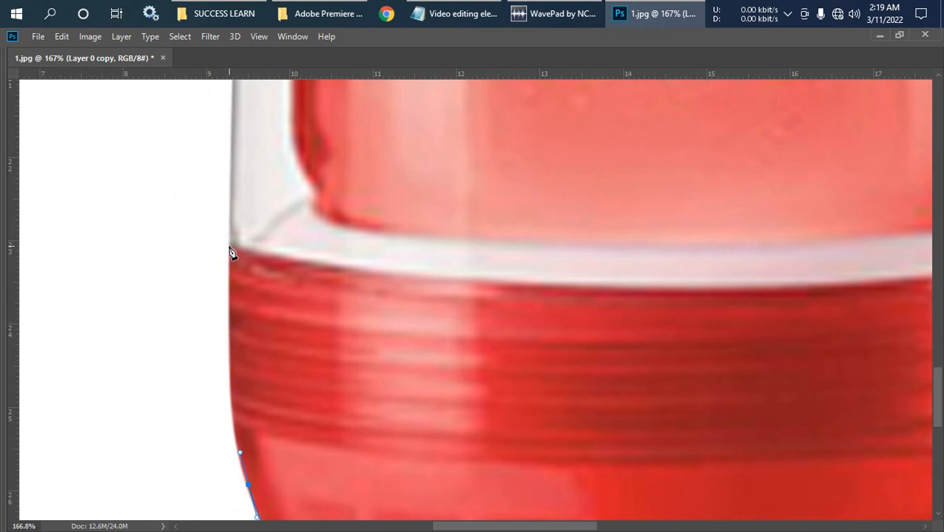
pyautogui.moveTo(231, 246); pyautogui.dragTo(237, 88)
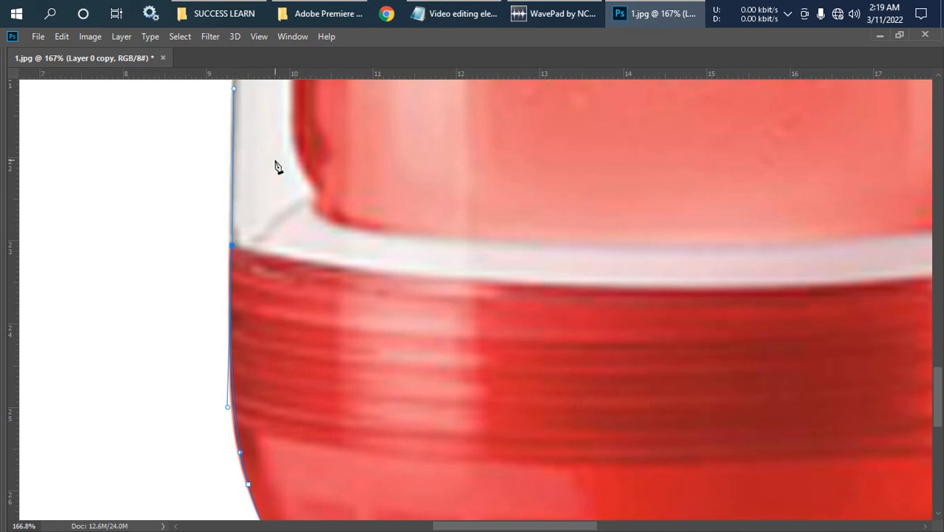
# - Extend the path up the glass's left side with a smooth anchor above the logo's level, its handle following the edge
pyautogui.scroll(-5, 266, 159)
pyautogui.moveTo(266, 159); pyautogui.dragTo(253, 337)
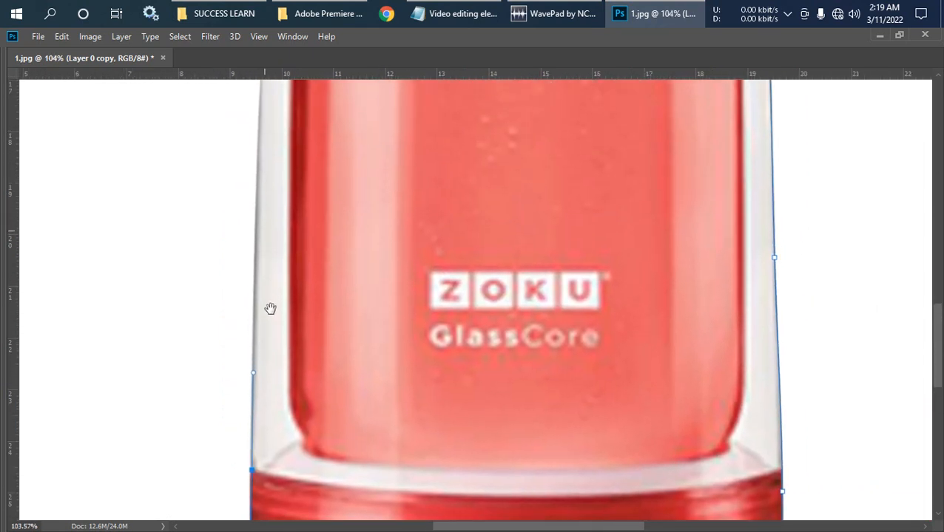
pyautogui.moveTo(276, 256); pyautogui.dragTo(272, 338)
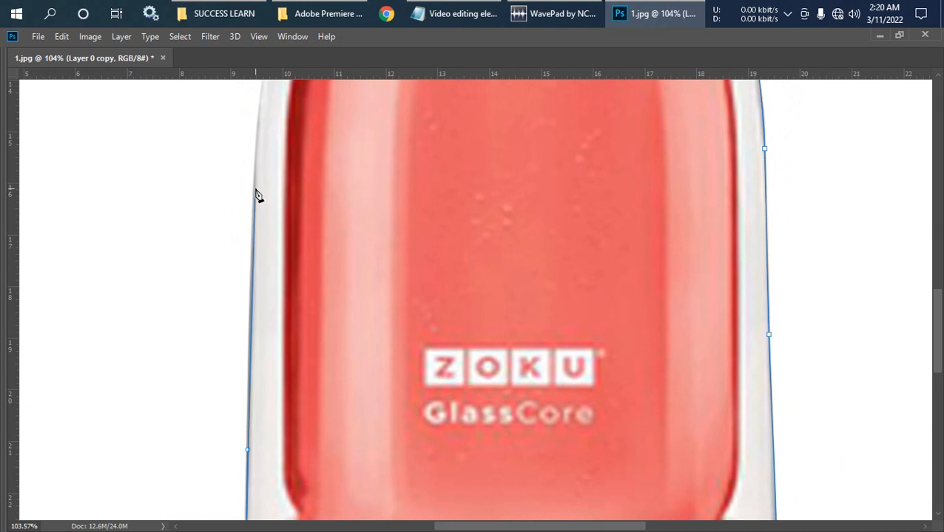
pyautogui.moveTo(254, 189); pyautogui.dragTo(264, 109)
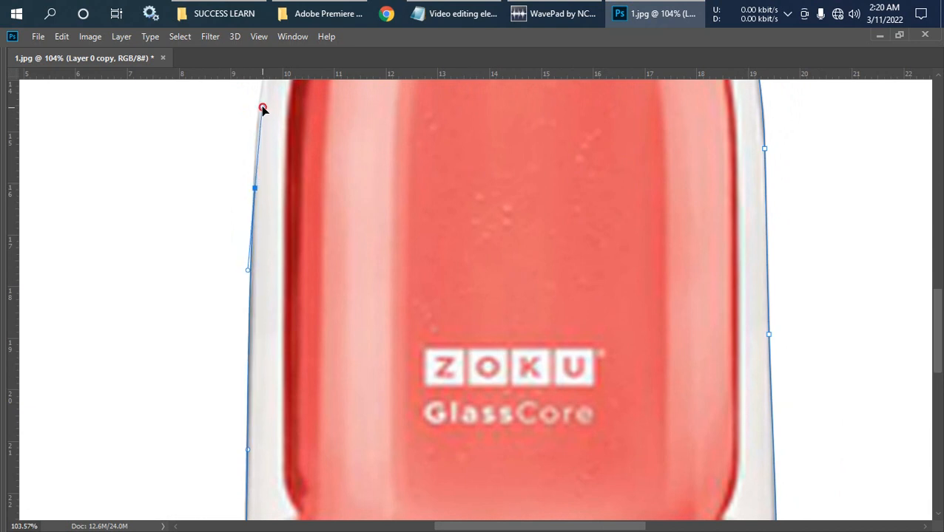
# - Curve the path up the glass's left shoulder with a smooth anchor level with the bottom of the cord loop
pyautogui.moveTo(293, 196); pyautogui.dragTo(257, 462)
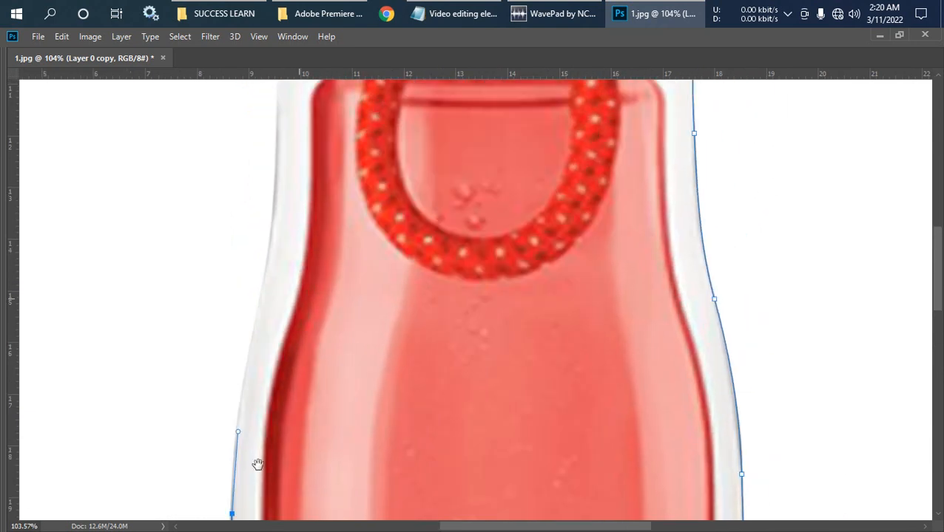
pyautogui.scroll(2, 247, 381)
pyautogui.moveTo(246, 381); pyautogui.dragTo(240, 409)
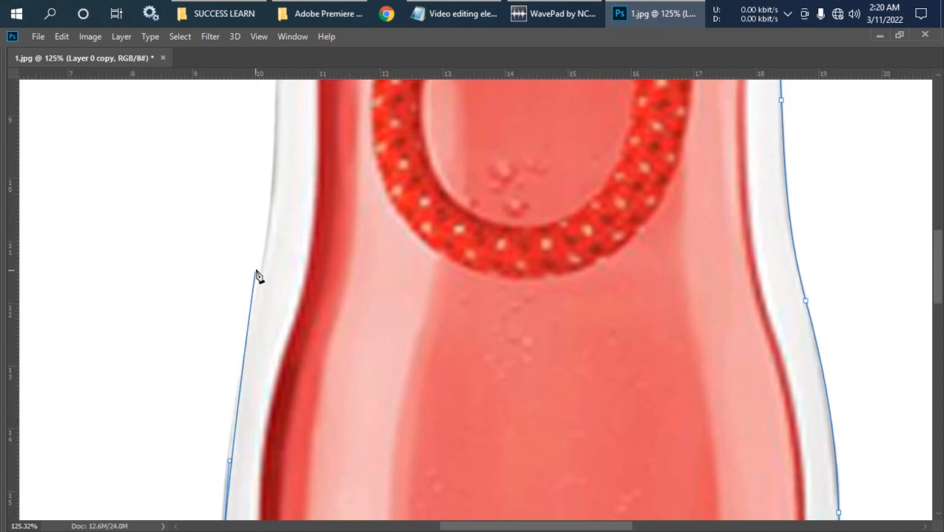
pyautogui.moveTo(263, 261); pyautogui.dragTo(287, 159)
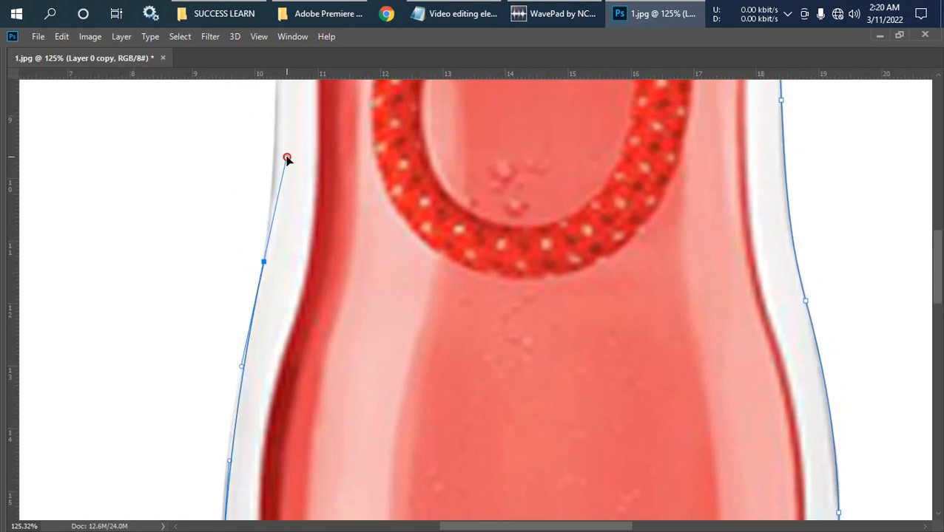
# - Extend the path up the left side of the glass neck with a smooth anchor just below the cap
pyautogui.moveTo(265, 226); pyautogui.dragTo(288, 421)
pyautogui.scroll(3, 286, 418)
pyautogui.scroll(5, 288, 422)
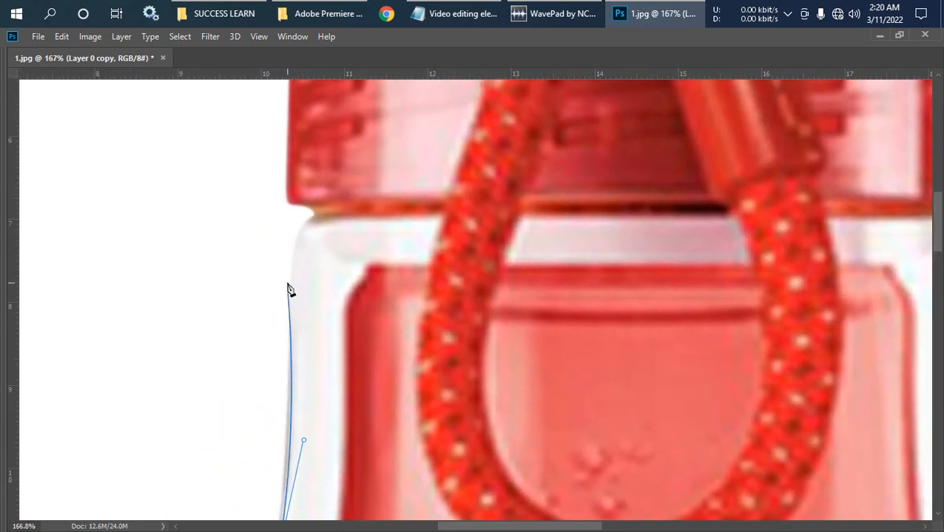
pyautogui.moveTo(294, 268); pyautogui.dragTo(303, 219)
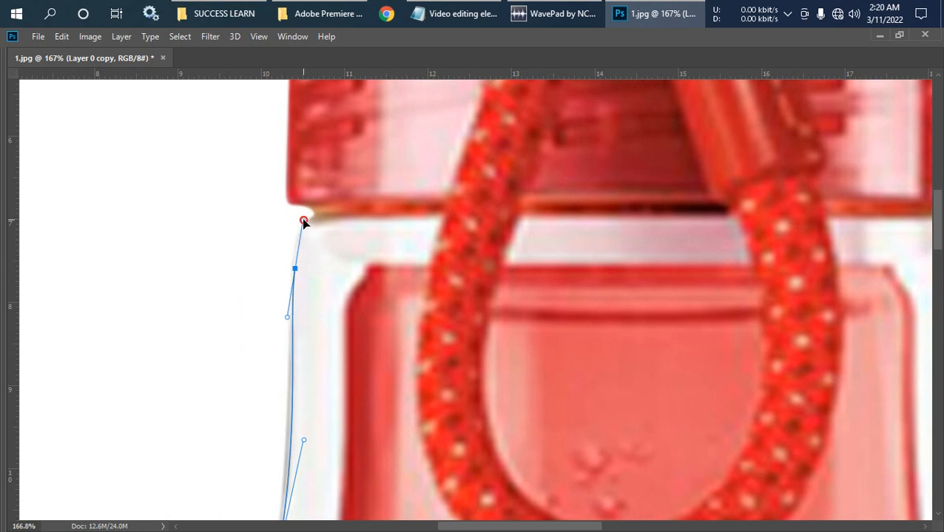
# - Round the top of the glass's left edge with a smooth anchor in the notch where the glass meets the cap
pyautogui.scroll(4, 310, 293)
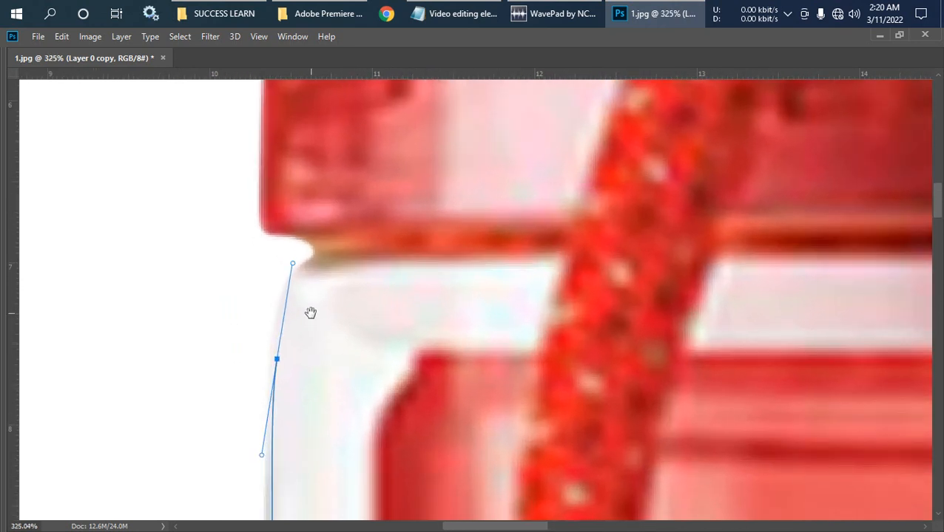
pyautogui.scroll(3, 319, 265)
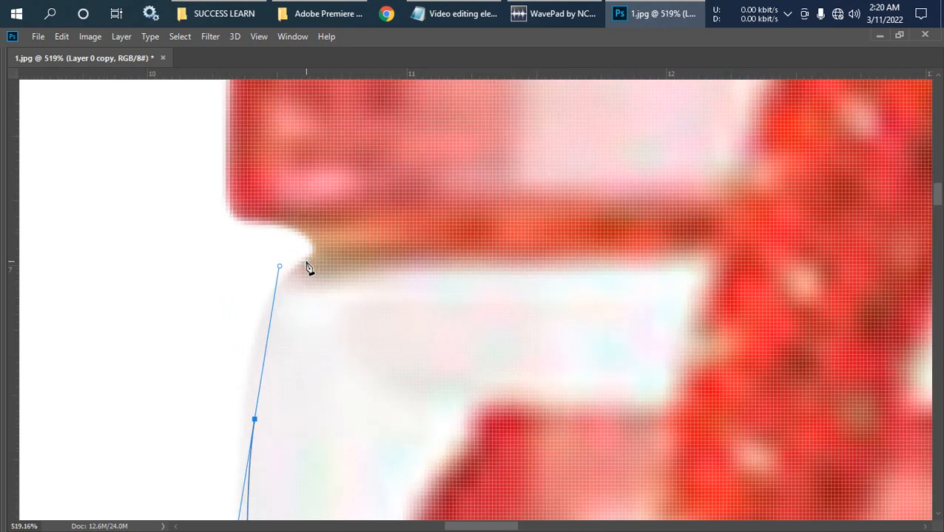
pyautogui.moveTo(312, 261); pyautogui.dragTo(331, 250)
pyautogui.scroll(3, 315, 257)
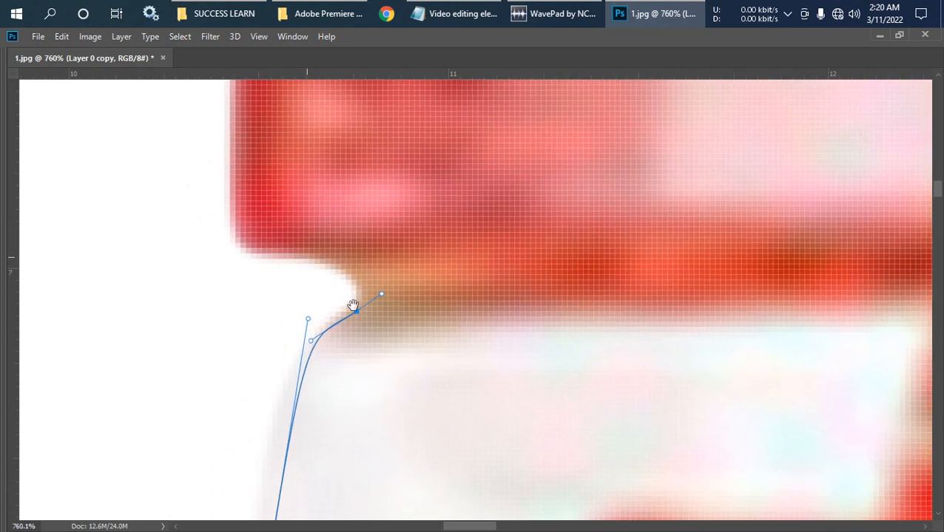
# - Curve the path out of the notch and around the cap's lower left corner with smooth anchors
pyautogui.moveTo(361, 231); pyautogui.dragTo(378, 293)
pyautogui.scroll(3, 378, 292)
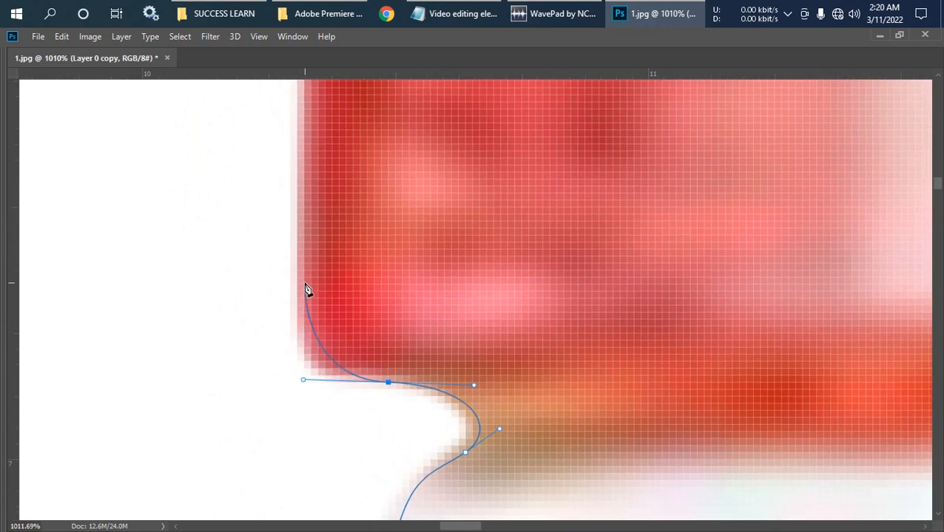
pyautogui.moveTo(303, 284); pyautogui.dragTo(301, 224)
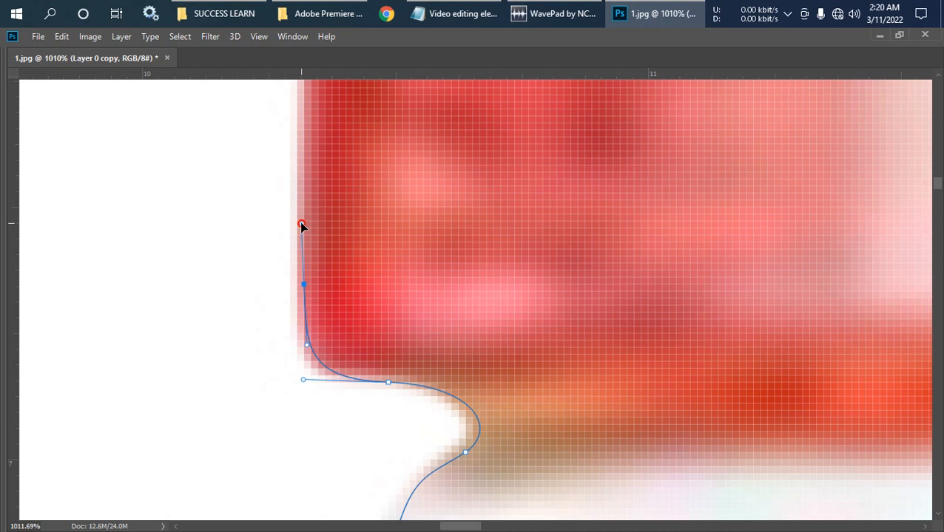
# - Extend the path up the cap's left side with a smooth anchor beside the inner screw threads
pyautogui.scroll(-3, 301, 225)
pyautogui.moveTo(310, 153); pyautogui.dragTo(296, 421)
pyautogui.scroll(-2, 292, 390)
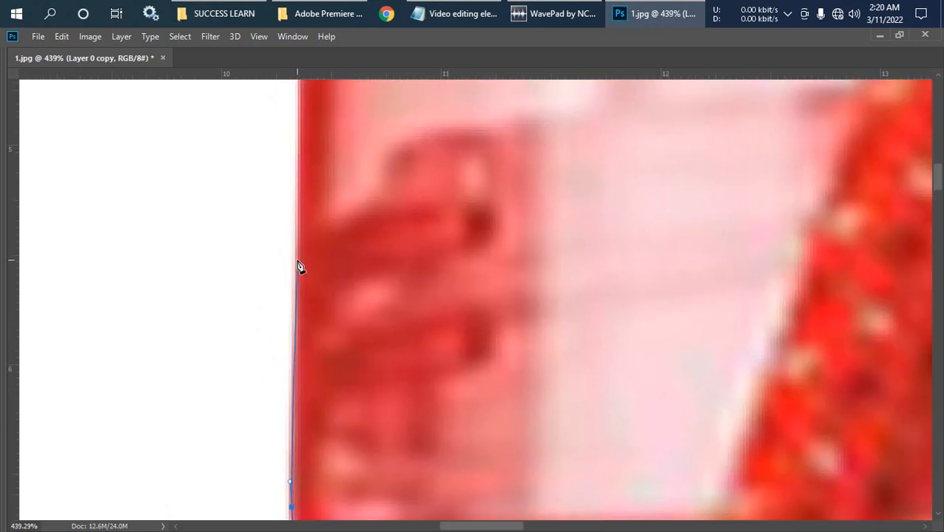
pyautogui.moveTo(296, 261); pyautogui.dragTo(297, 179)
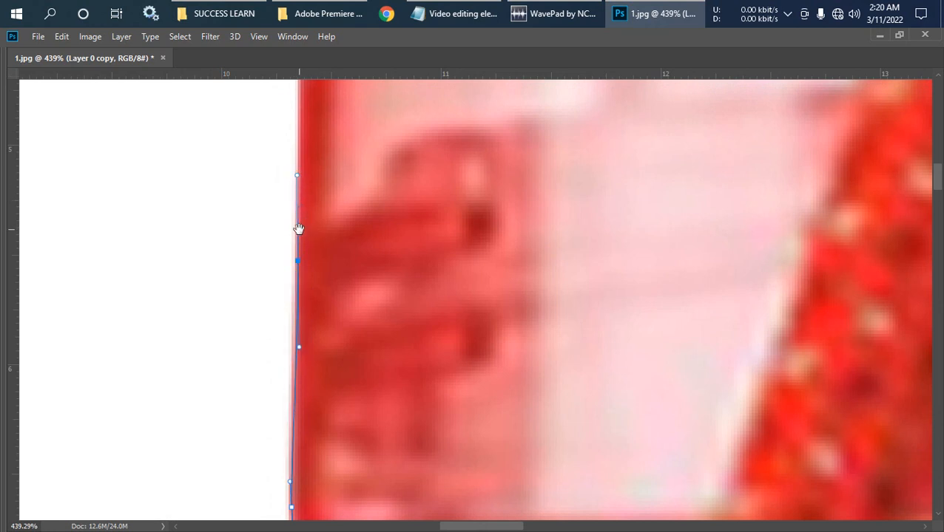
# - Continue the path up the cap's left edge with a smooth anchor a little below its upper left corner
pyautogui.scroll(-6, 298, 230)
pyautogui.moveTo(298, 229); pyautogui.dragTo(291, 388)
pyautogui.scroll(4, 291, 388)
pyautogui.scroll(-5, 290, 388)
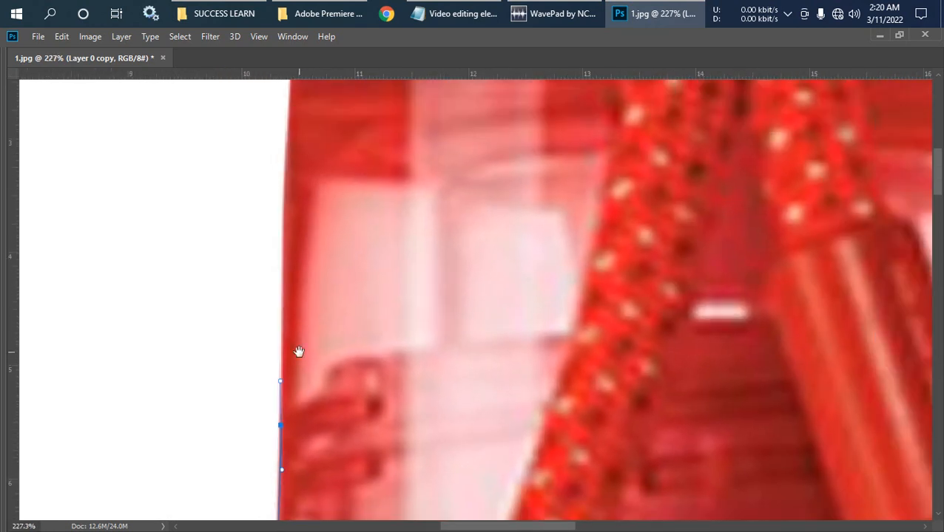
pyautogui.moveTo(298, 352); pyautogui.dragTo(282, 393)
pyautogui.scroll(-4, 297, 370)
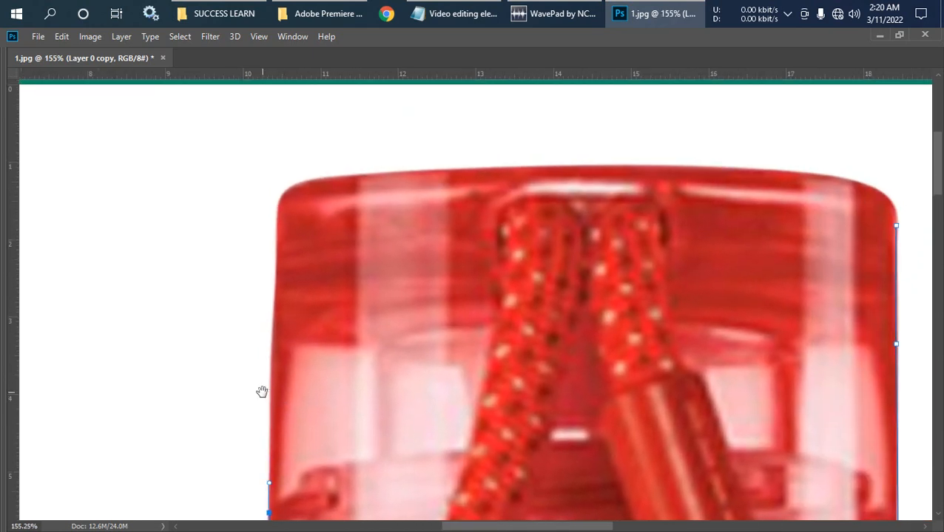
pyautogui.moveTo(276, 290); pyautogui.dragTo(279, 226)
# - Try to round the cap's upper left corner with one smooth anchor on the top edge, and undo that anchor
pyautogui.scroll(5, 282, 304)
pyautogui.moveTo(294, 265); pyautogui.dragTo(264, 345)
pyautogui.scroll(2, 264, 346)
pyautogui.moveTo(290, 289); pyautogui.dragTo(268, 322)
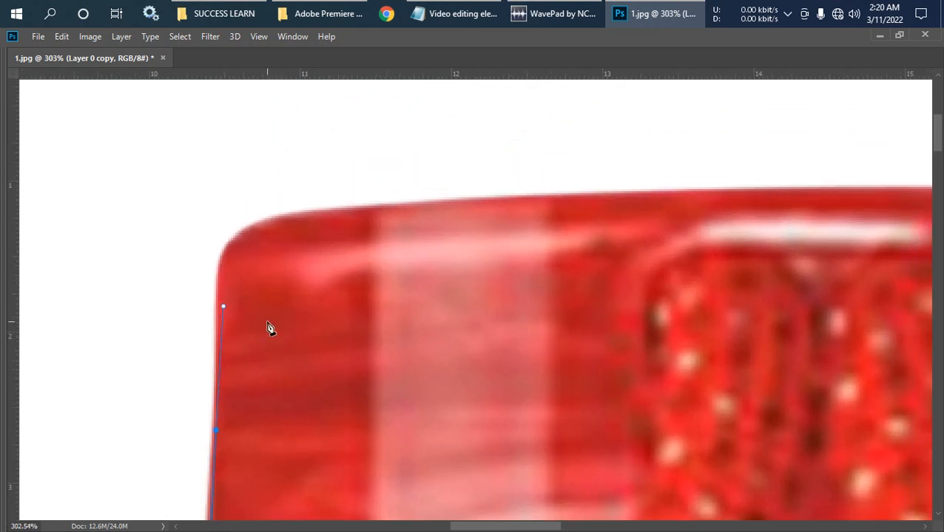
pyautogui.moveTo(323, 215); pyautogui.dragTo(469, 207)
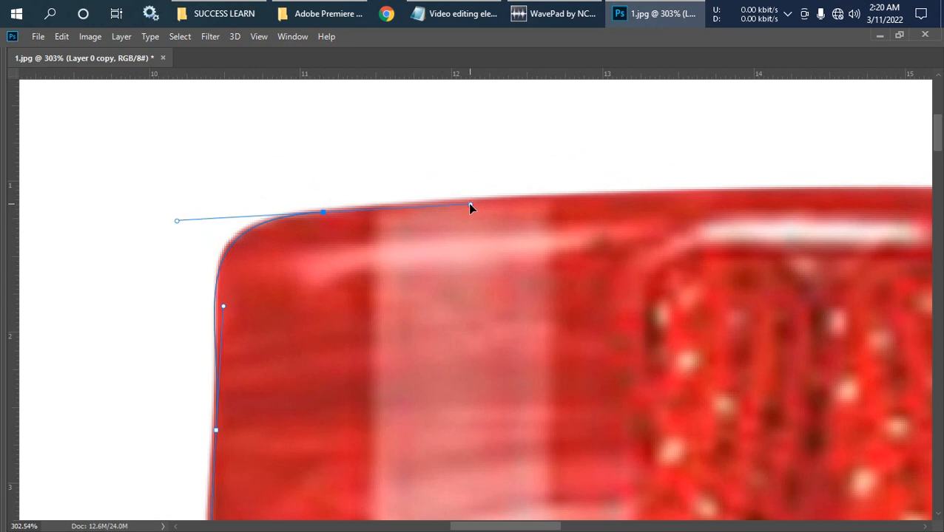
pyautogui.hotkey('ctrl', 'z')
# - Add a smooth anchor right below the cap's upper left corner, and curve around the corner to another on the top edge
pyautogui.scroll(5, 241, 295)
pyautogui.moveTo(241, 296); pyautogui.dragTo(311, 255)
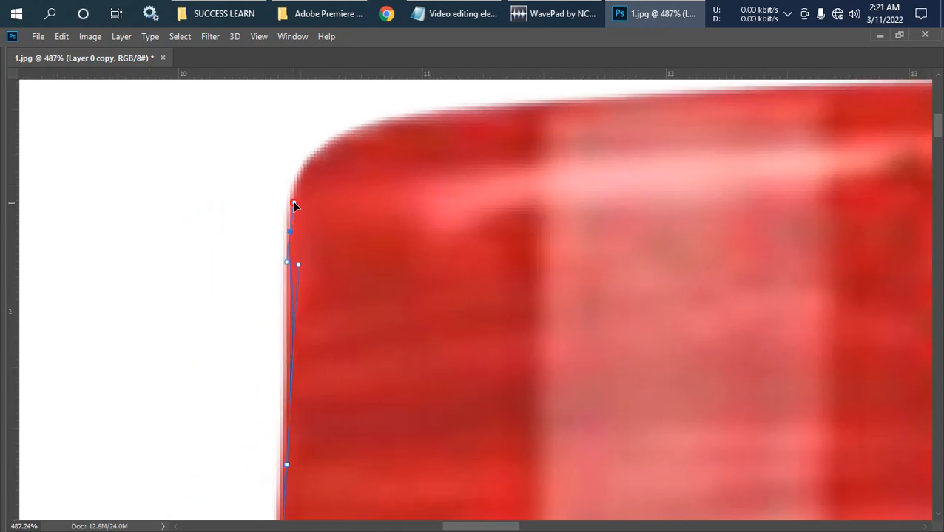
pyautogui.moveTo(362, 226); pyautogui.dragTo(268, 332)
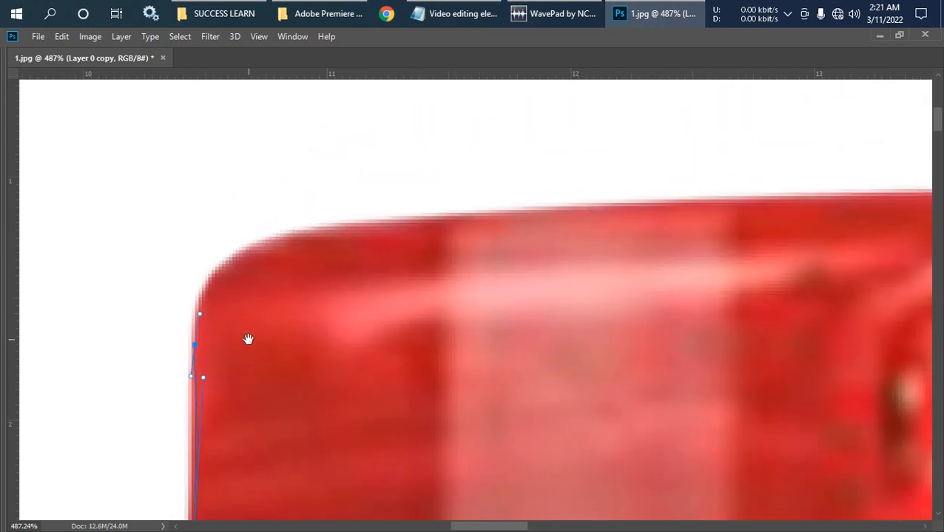
pyautogui.moveTo(357, 226); pyautogui.dragTo(356, 200)
# - Extend the path along the cap's top edge with a smooth anchor near its middle, its handles pulled out horizontally
pyautogui.scroll(-2, 516, 236)
pyautogui.scroll(-1, 385, 198)
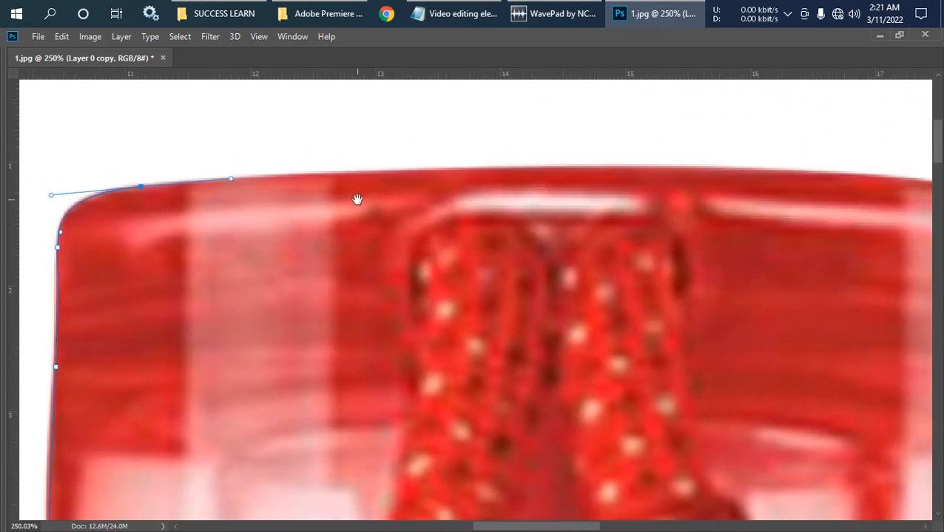
pyautogui.click(546, 168)
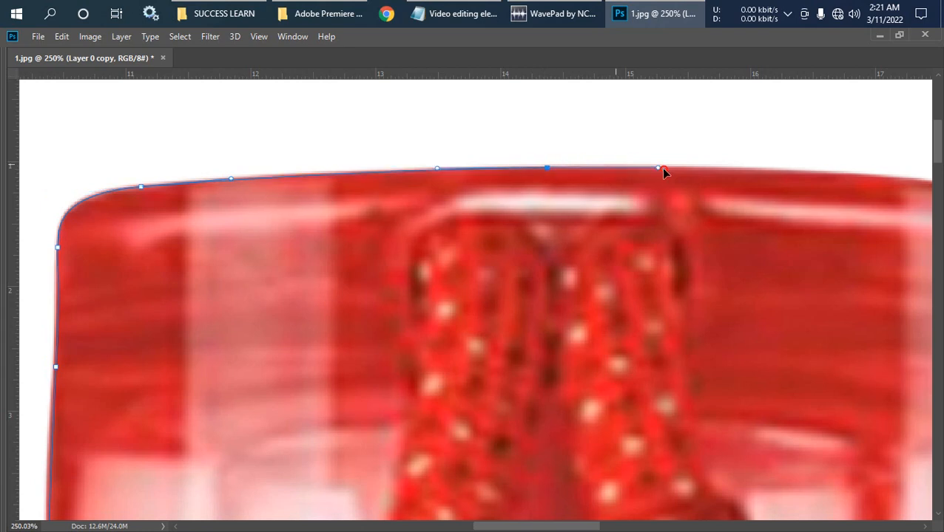
pyautogui.click(698, 168)
# - Add a smooth anchor at the cap's upper right corner, and shorten its outgoing handle toward the anchor
pyautogui.scroll(-2, 493, 175)
pyautogui.moveTo(493, 176); pyautogui.dragTo(326, 168)
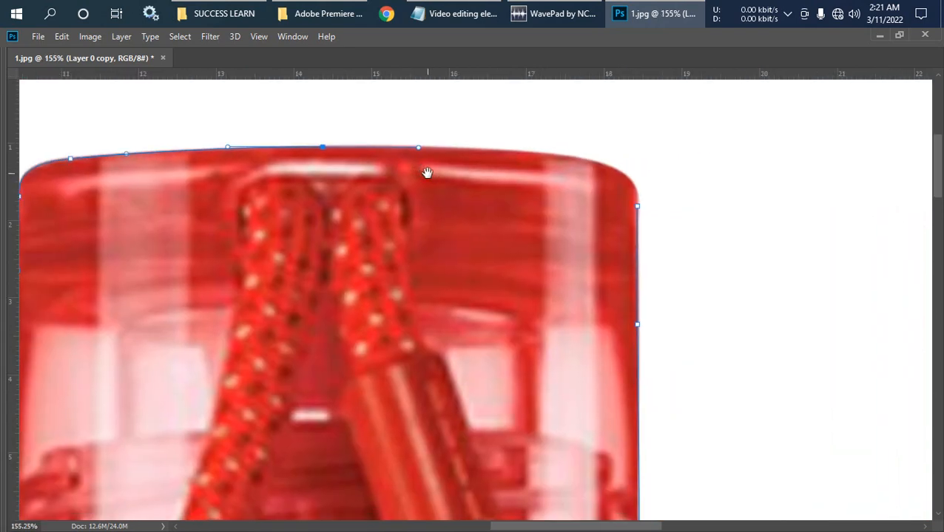
pyautogui.scroll(2, 510, 169)
pyautogui.moveTo(625, 173)
pyautogui.mouseDown()
pyautogui.moveTo(523, 154)
pyautogui.moveTo(631, 187)
pyautogui.moveTo(609, 181)
pyautogui.mouseUp()
pyautogui.scroll(1, 612, 182)
pyautogui.moveTo(548, 209); pyautogui.dragTo(537, 183)
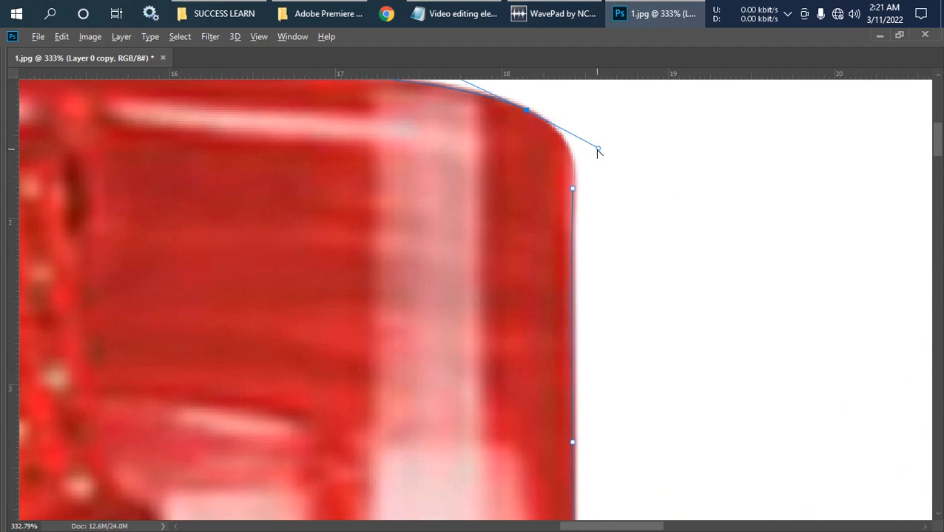
pyautogui.moveTo(594, 145); pyautogui.dragTo(554, 125)
# - Close the path at the starting anchor on the cap's right side, curving the last segment around the corner
pyautogui.scroll(1, 571, 156)
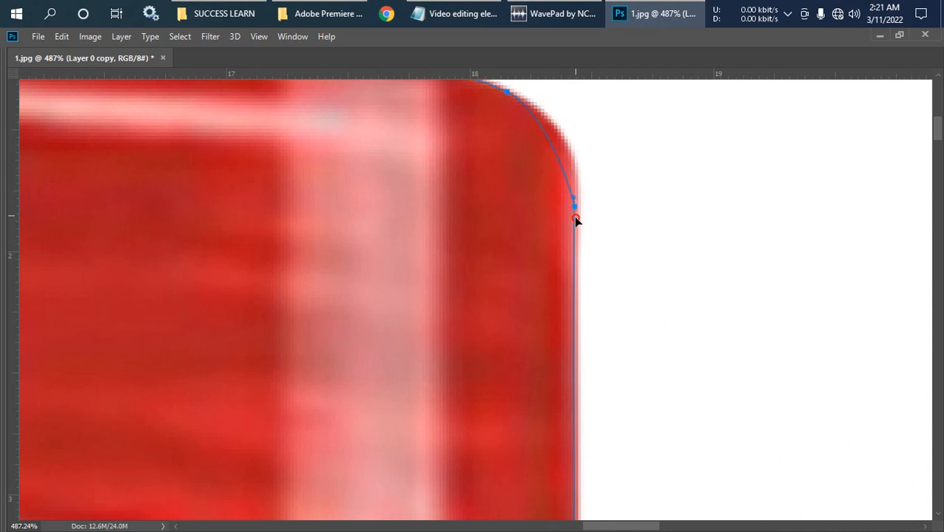
pyautogui.moveTo(575, 208); pyautogui.dragTo(574, 278)
pyautogui.scroll(-10, 577, 266)
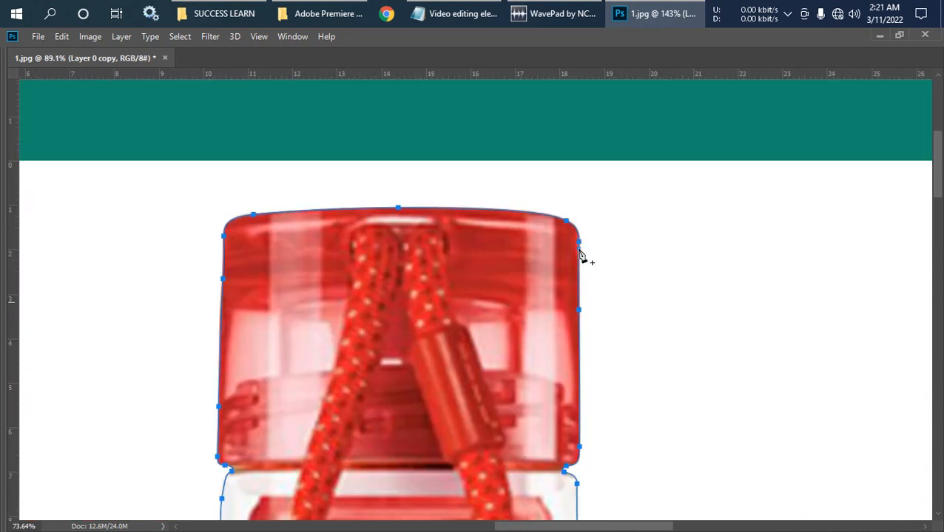
# - Show the hidden panels again and save the bottle's work path as Path 1
pyautogui.press('Tab')
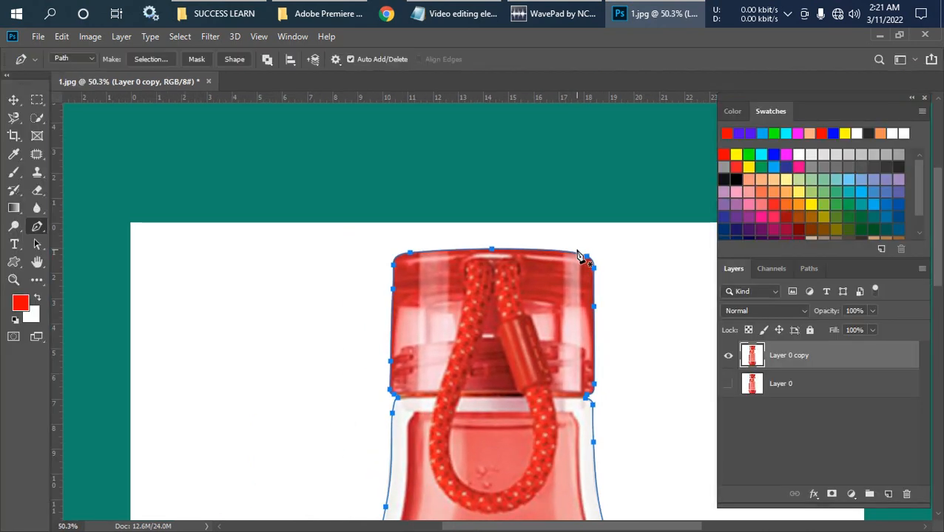
pyautogui.scroll(-2, 448, 274)
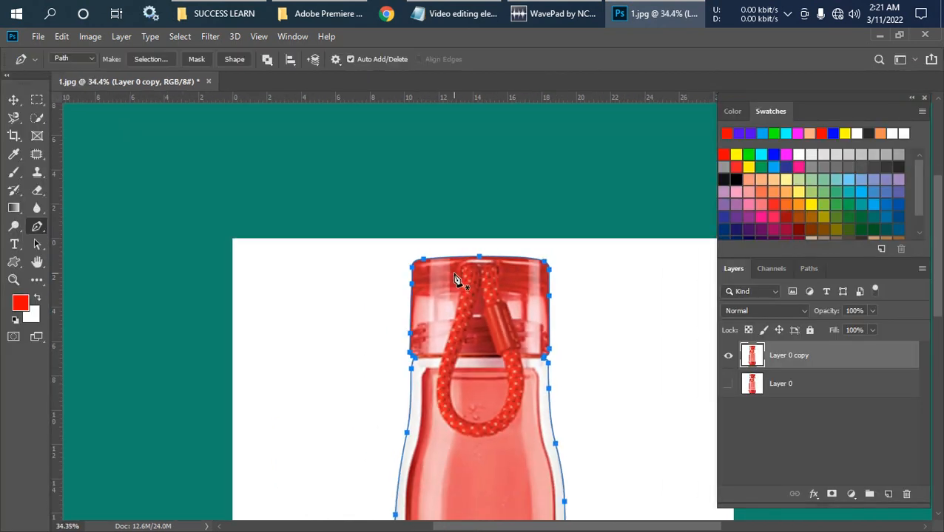
pyautogui.click(795, 276)
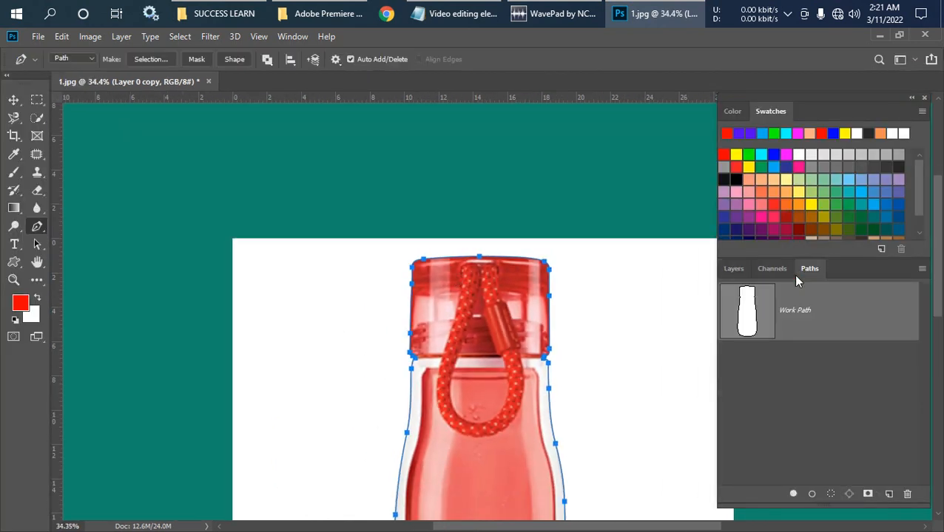
pyautogui.doubleClick(804, 319)
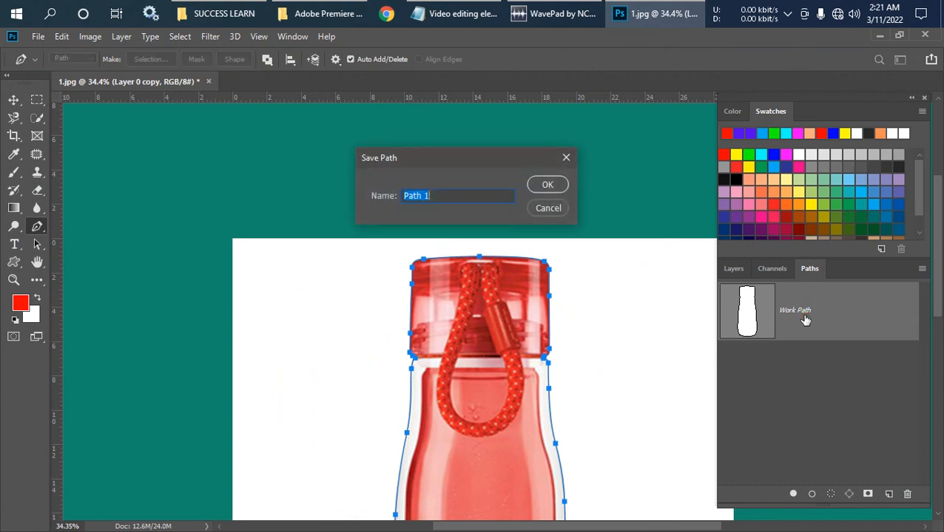
pyautogui.click(547, 185)
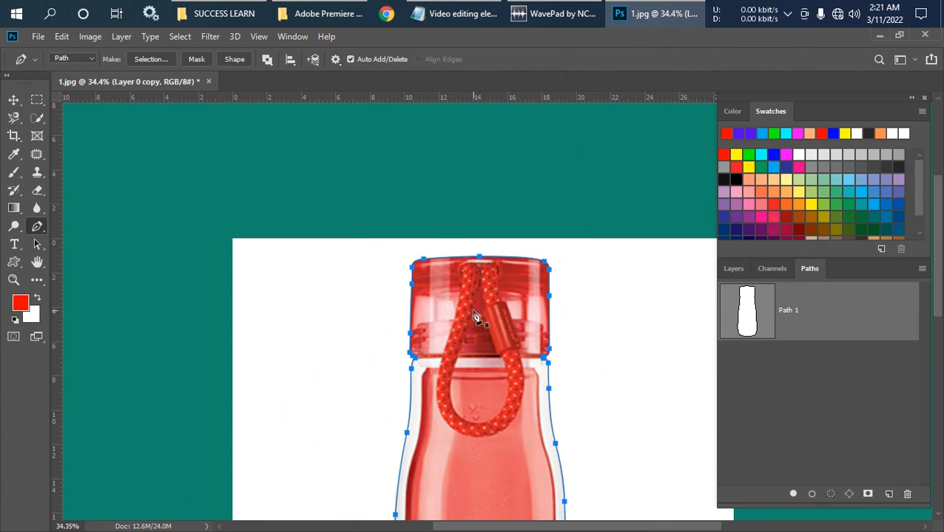
# - Save a JPEG copy of the document as 2.jpg at maximum quality 12, in progressive format with 3 scans
pyautogui.click(38, 38)
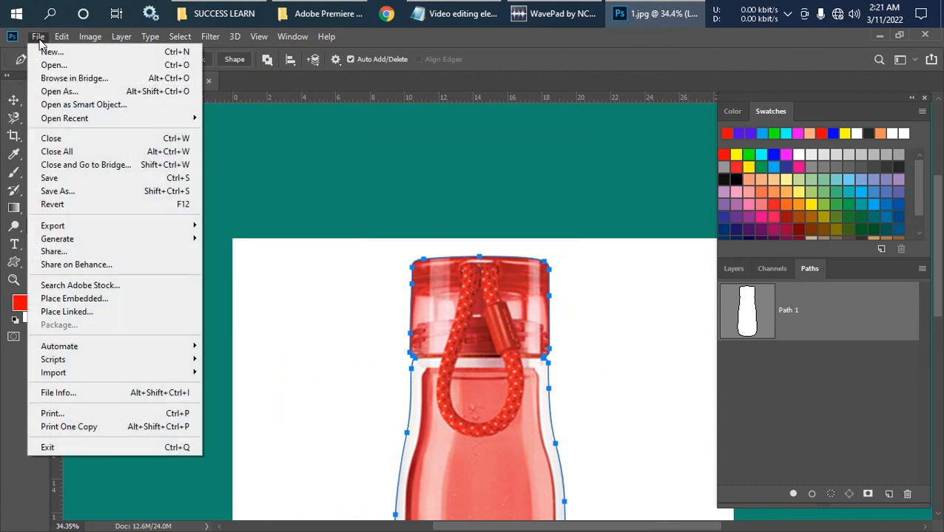
pyautogui.click(65, 193)
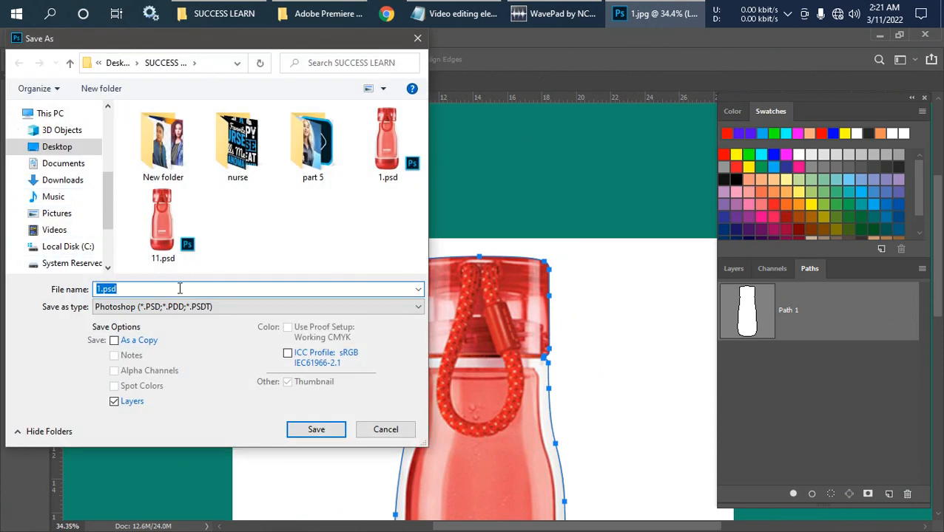
pyautogui.write('2')
pyautogui.click(177, 305)
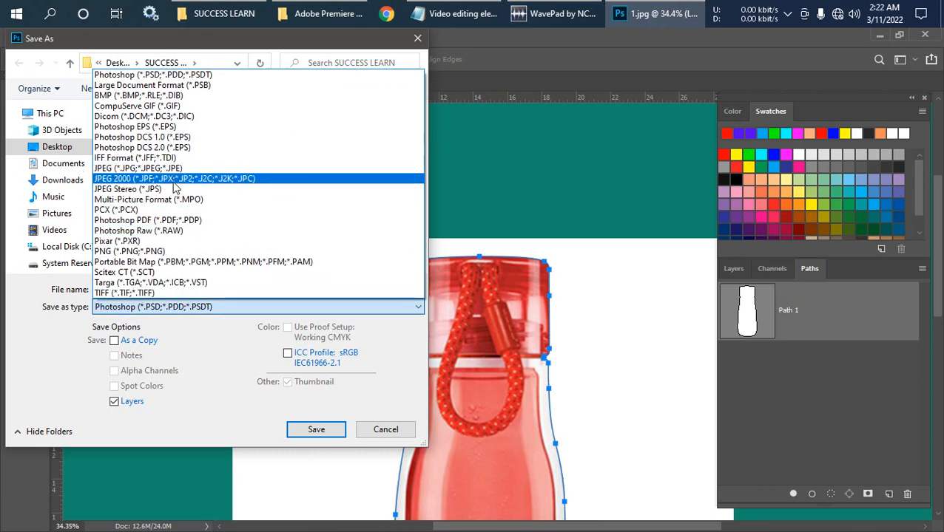
pyautogui.click(171, 168)
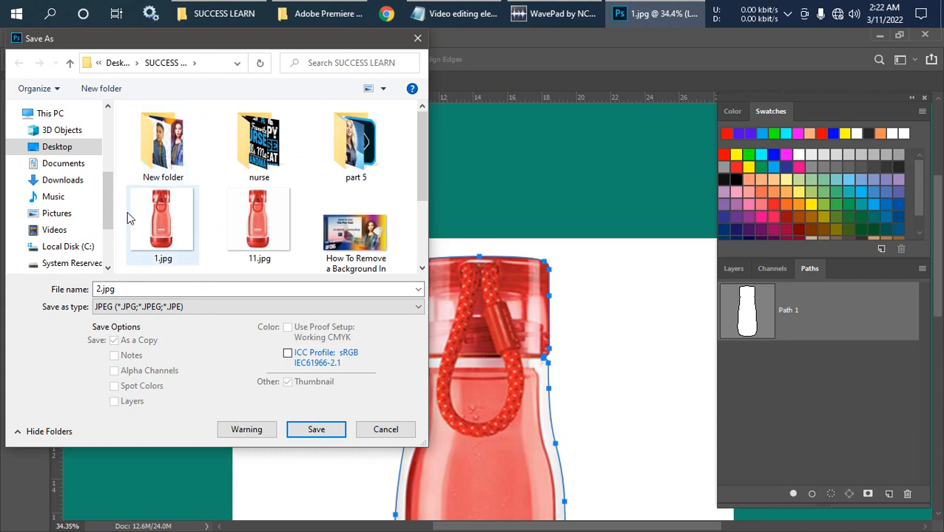
pyautogui.click(307, 432)
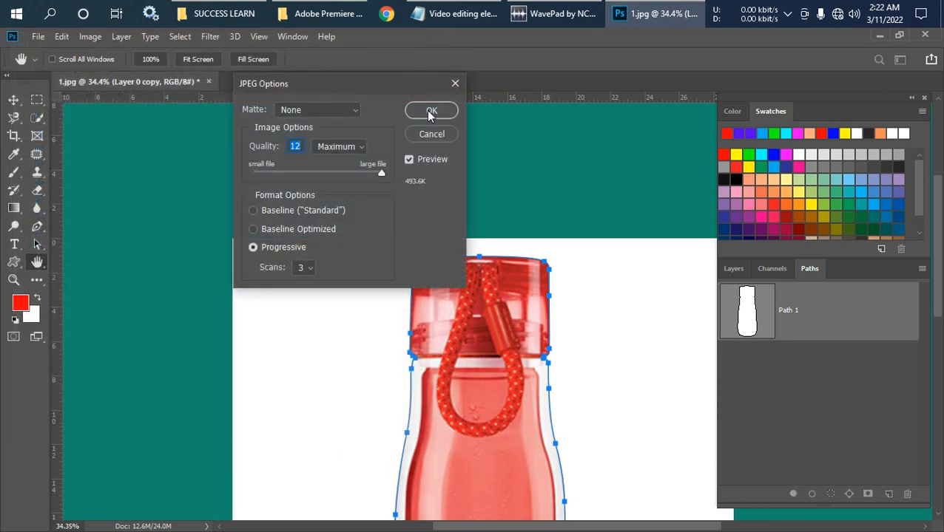
pyautogui.click(431, 111)
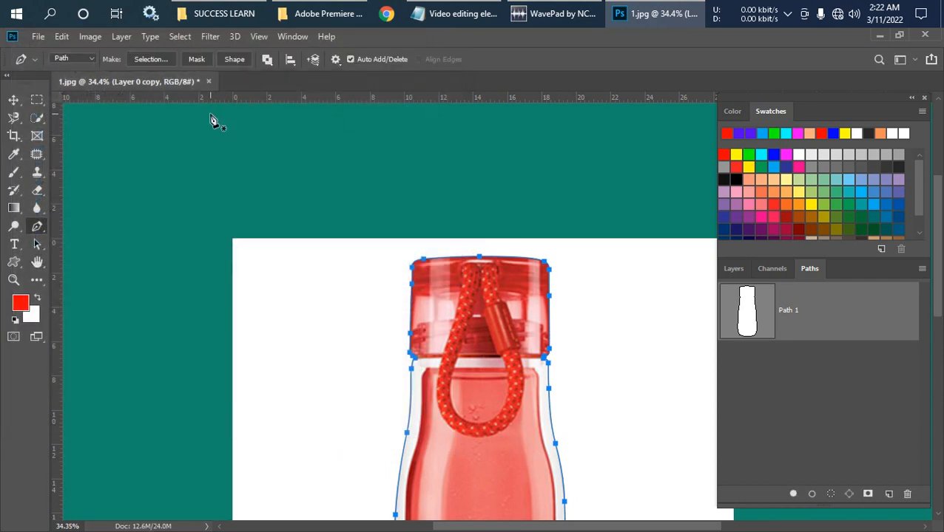
# - Save the document with its layers in Photoshop format as 2.psd, with Maximize Compatibility on
pyautogui.click(209, 82)
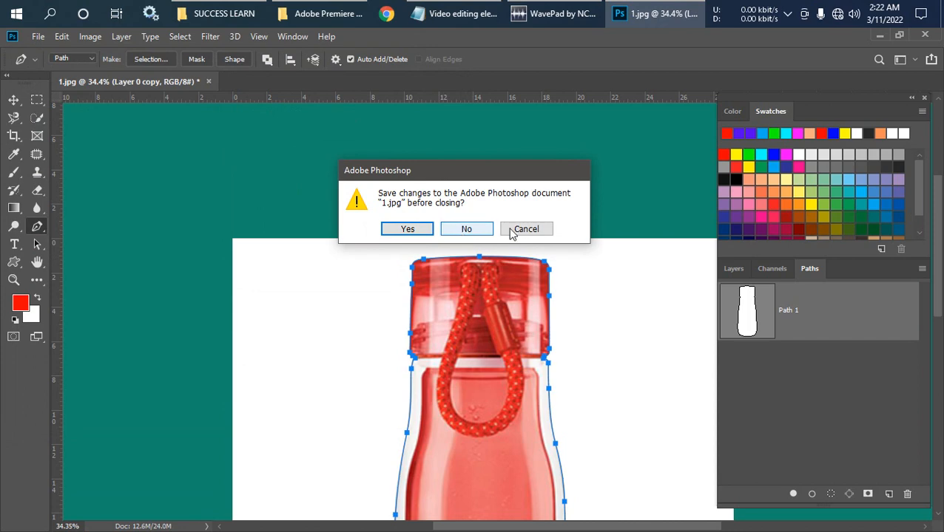
pyautogui.click(534, 232)
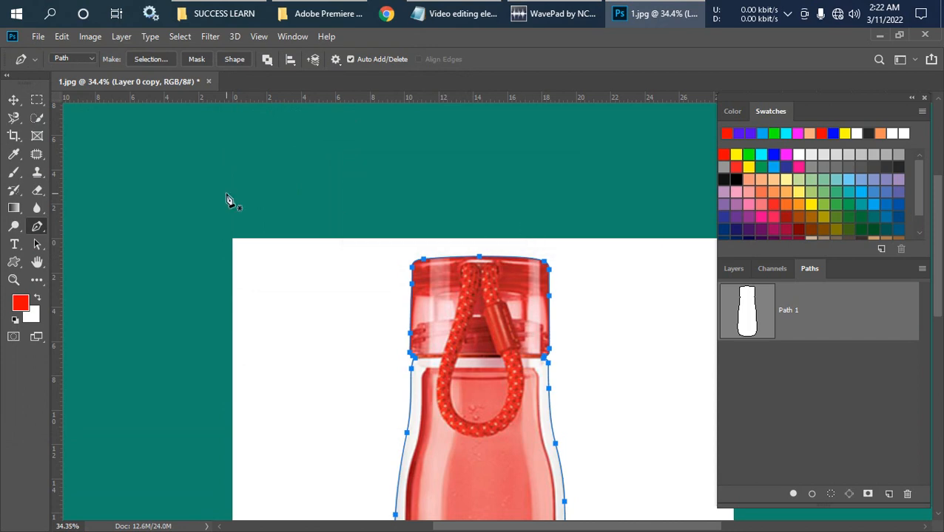
pyautogui.click(38, 37)
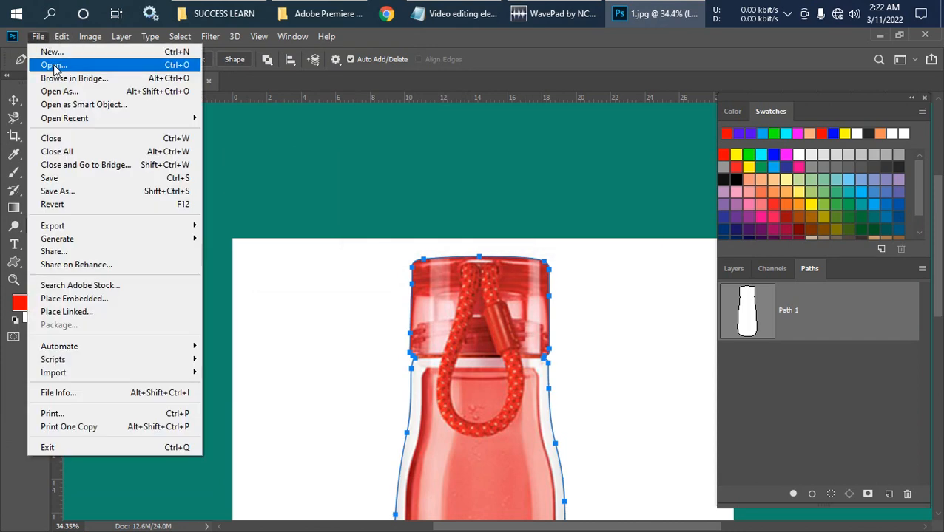
pyautogui.click(66, 191)
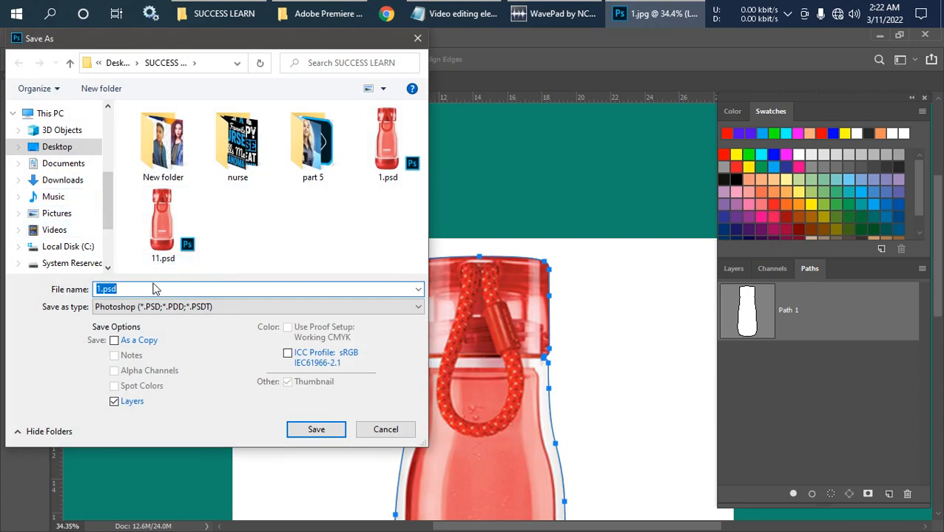
pyautogui.write('2')
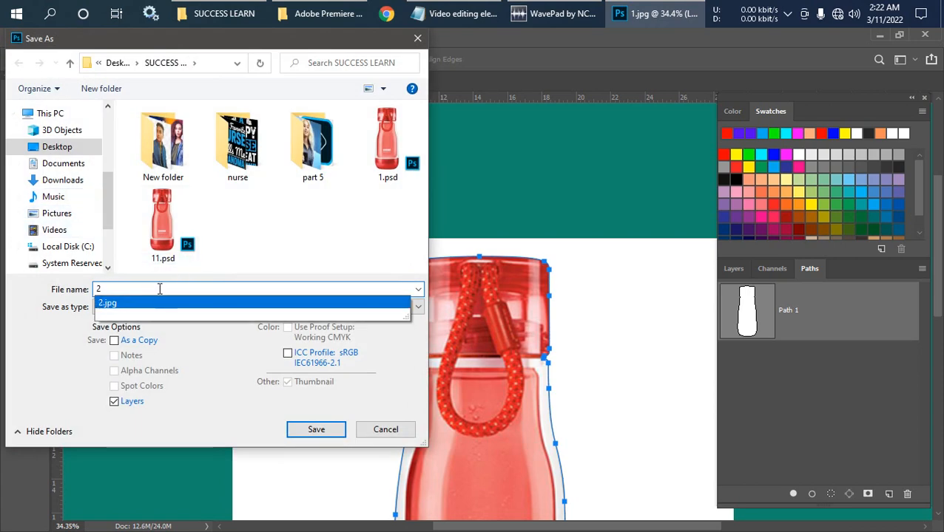
pyautogui.click(152, 306)
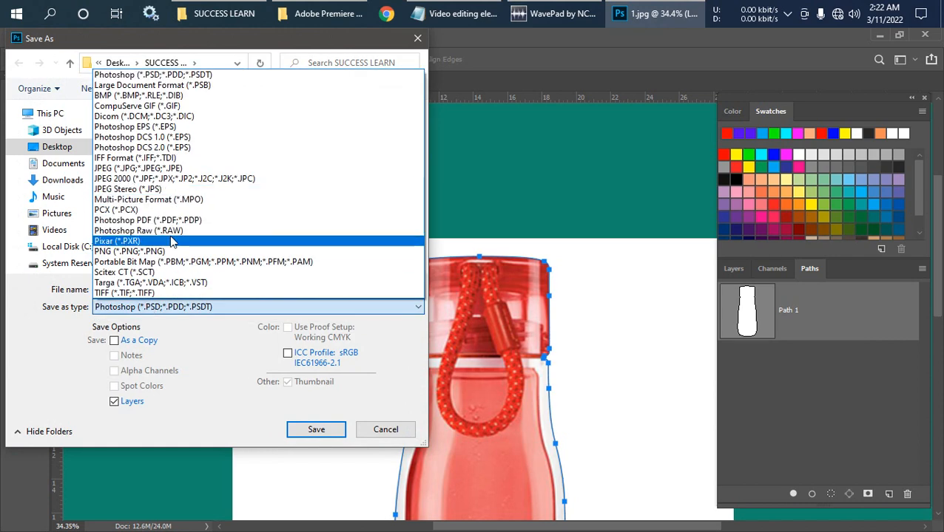
pyautogui.click(193, 76)
pyautogui.click(171, 288)
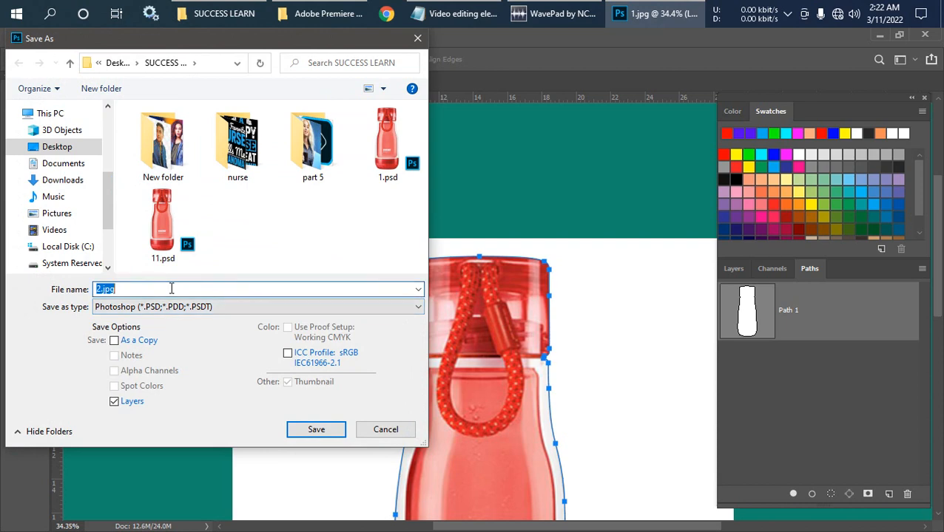
pyautogui.write('2')
pyautogui.click(215, 275)
pyautogui.click(312, 433)
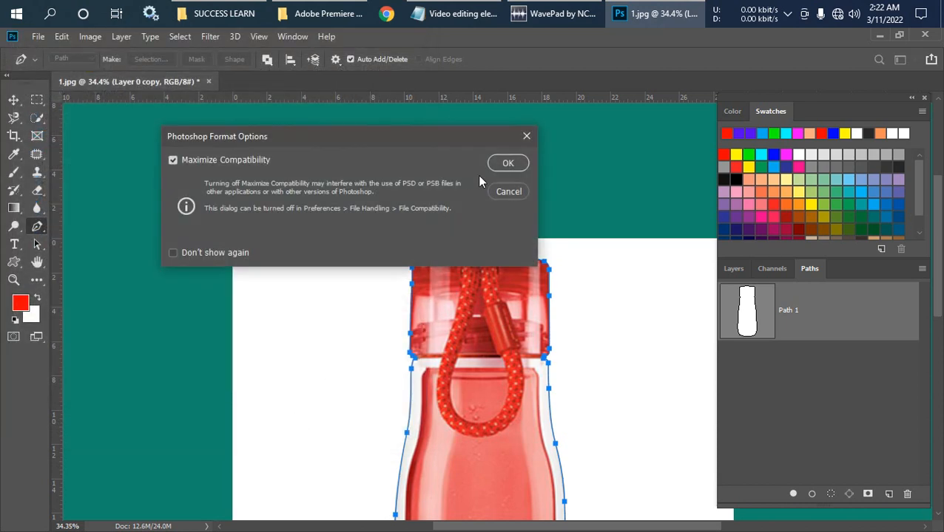
pyautogui.click(502, 163)
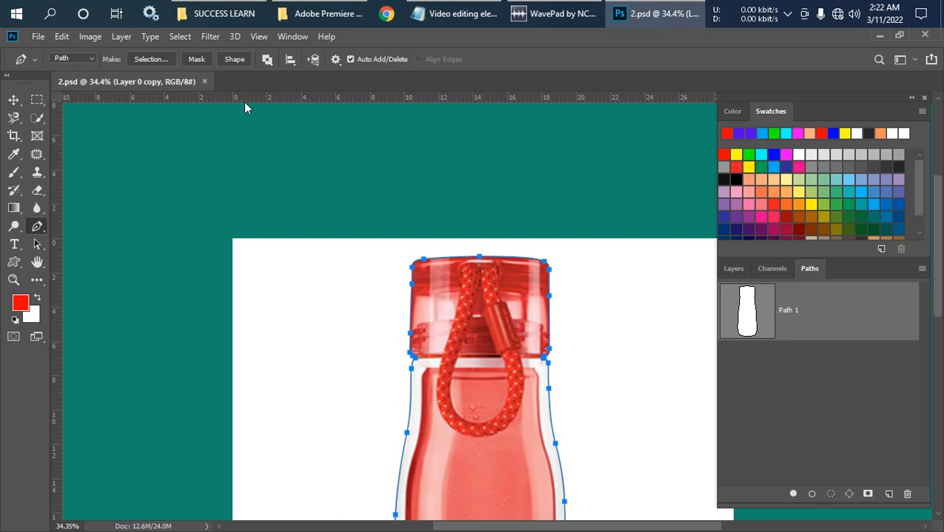
# - Close the saved document and open 2.jpg from the SUCCESS LEARN folder
pyautogui.click(204, 82)
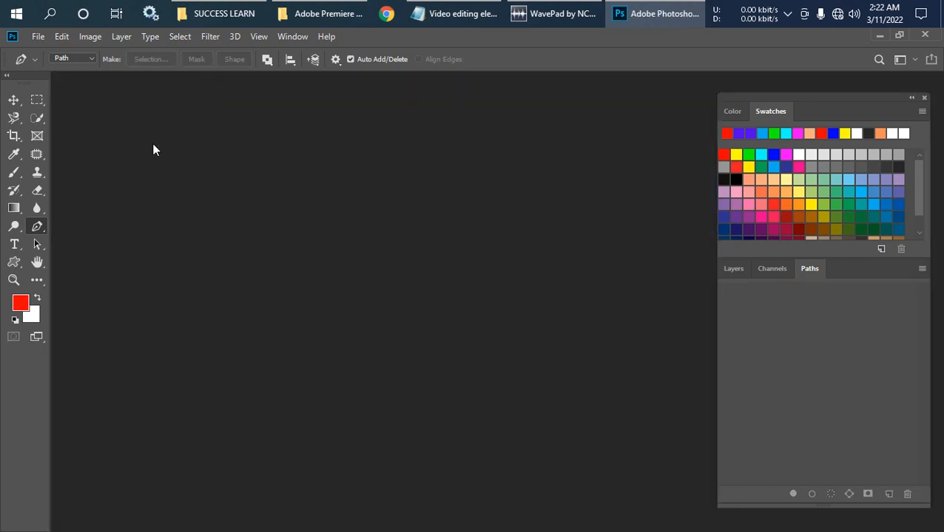
pyautogui.doubleClick(306, 137)
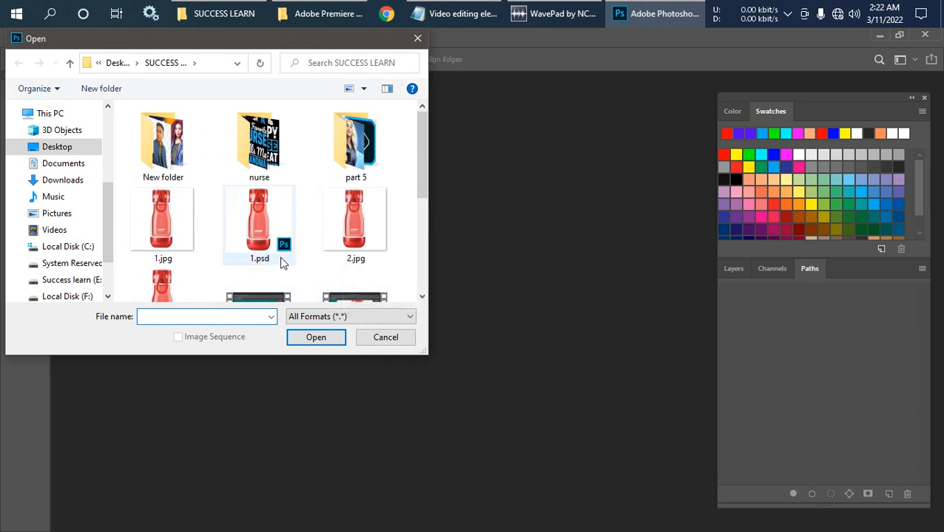
pyautogui.click(358, 255)
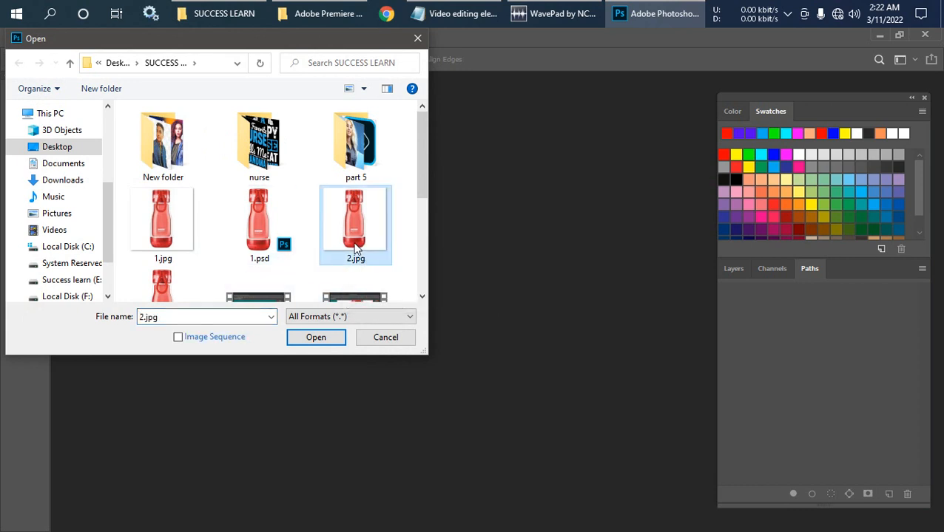
pyautogui.click(326, 336)
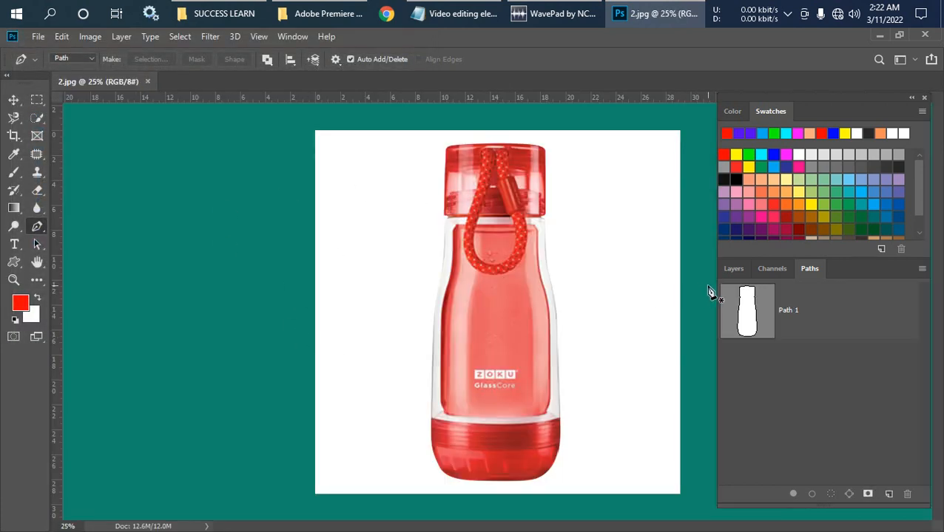
# - Display Path 1 in 2.jpg and inspect its outline along the bottle's body and base
pyautogui.click(728, 271)
pyautogui.click(807, 271)
pyautogui.click(809, 316)
pyautogui.scroll(1, 522, 289)
pyautogui.scroll(4, 522, 288)
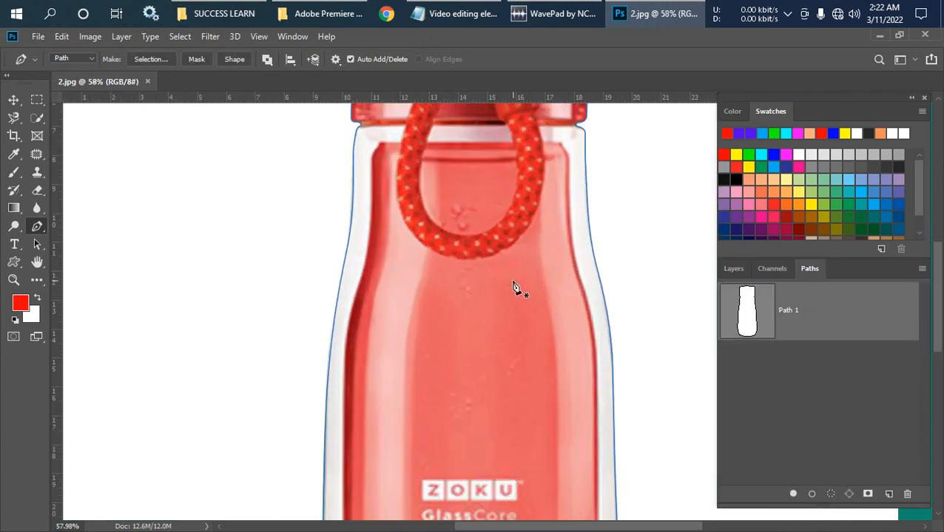
pyautogui.moveTo(516, 288); pyautogui.dragTo(463, 198)
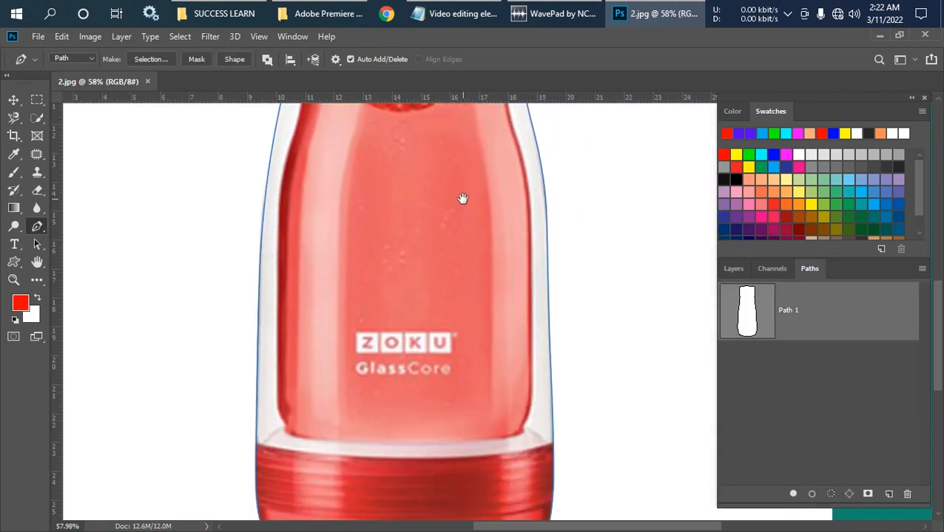
pyautogui.scroll(-3, 462, 198)
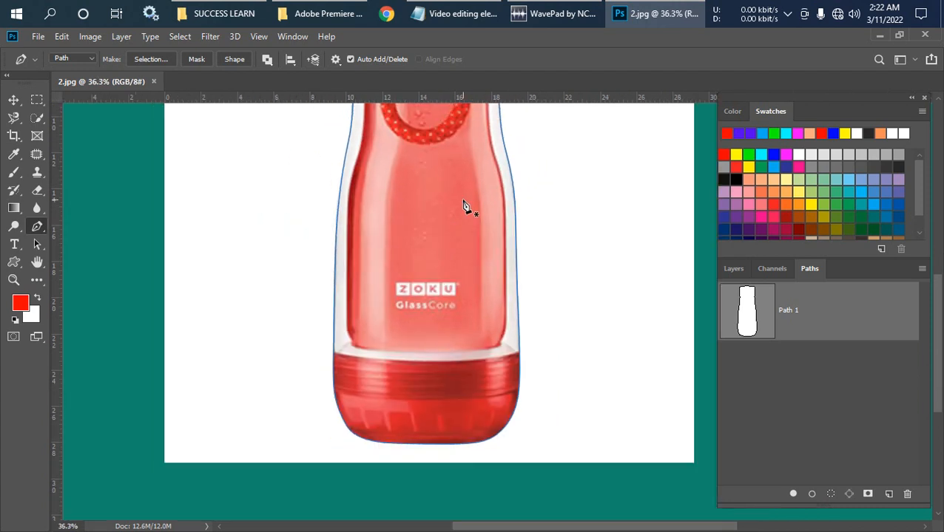